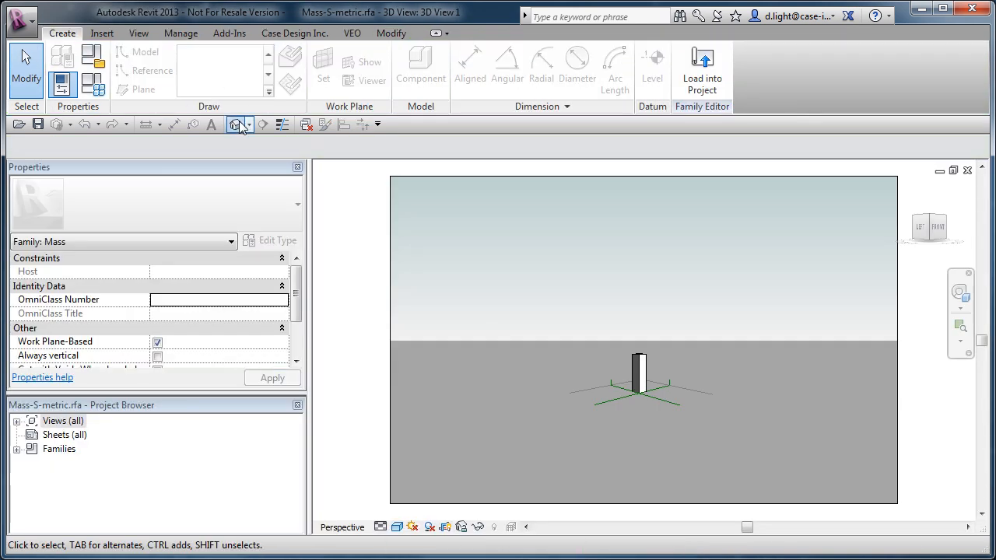
# Examine the mass family in the default 3D view and review its dimension parameters and floor plate formula in Family Types
pyautogui.click(237, 125)
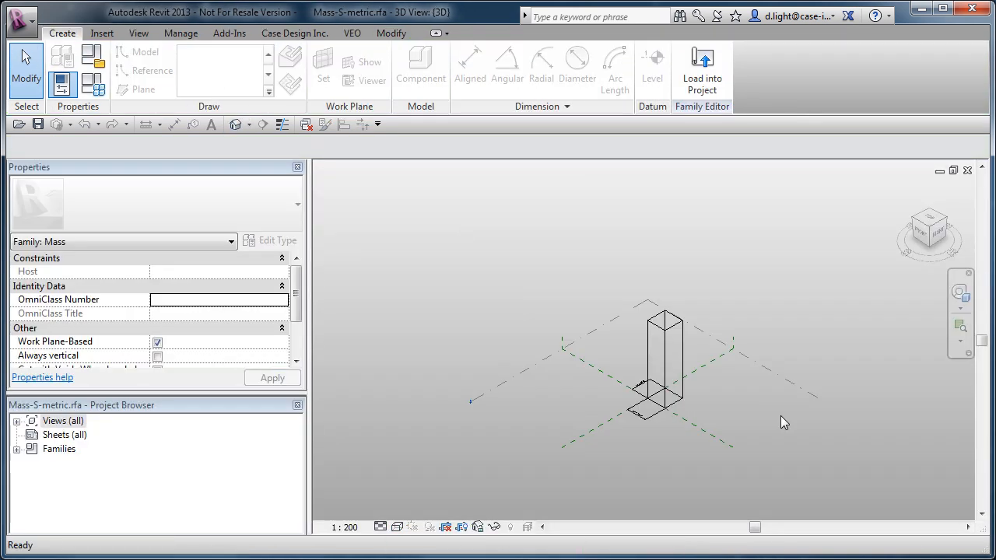
pyautogui.moveTo(712, 387); pyautogui.dragTo(646, 354)
pyautogui.scroll(5, 646, 358)
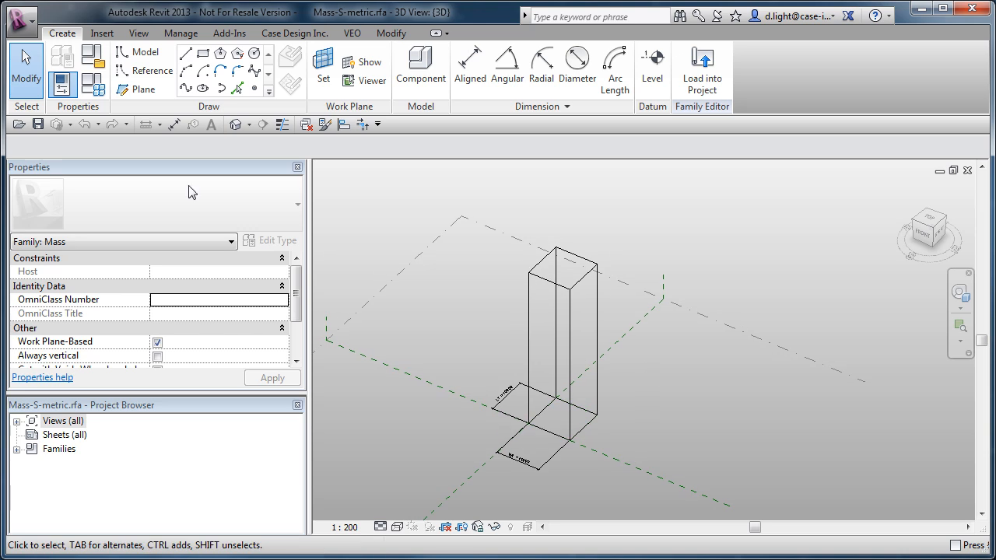
pyautogui.click(93, 84)
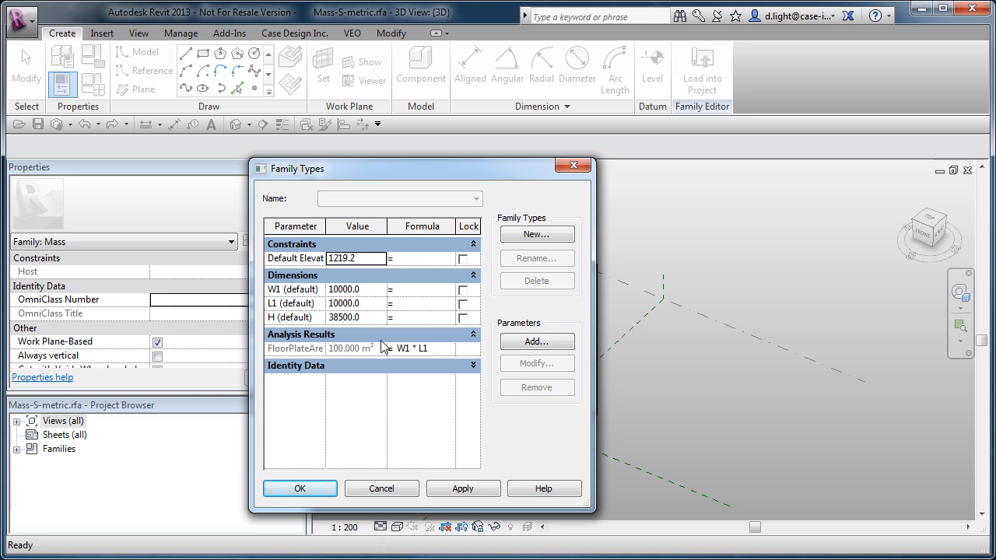
pyautogui.click(382, 488)
# Close the mass family to return to masses.rvt and start the Exceler8 category export
pyautogui.click(21, 23)
pyautogui.click(50, 457)
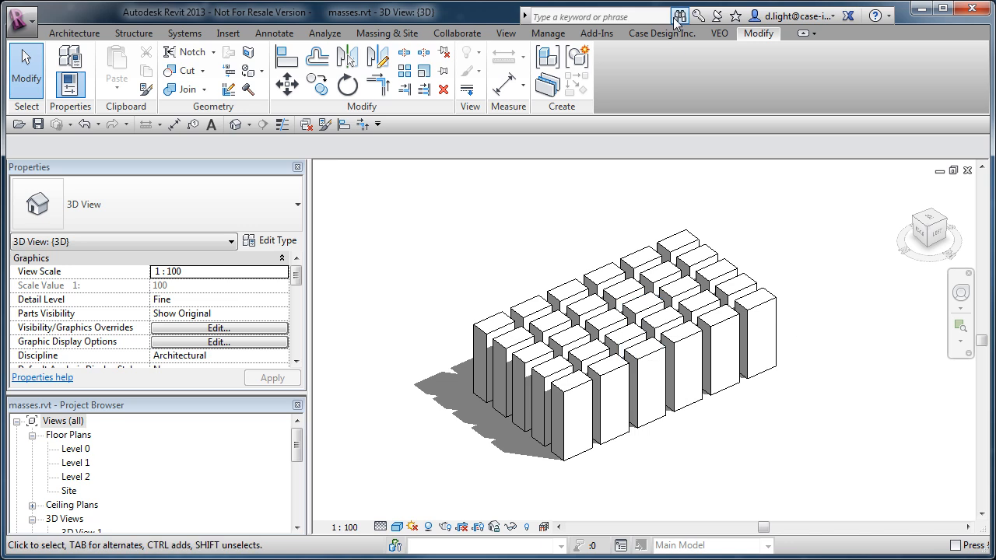
pyautogui.click(657, 34)
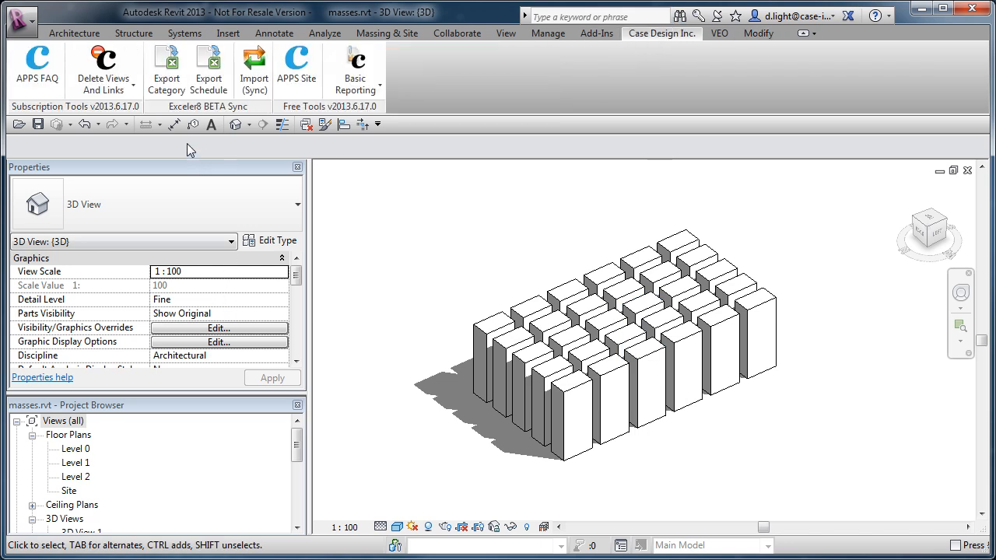
pyautogui.click(167, 78)
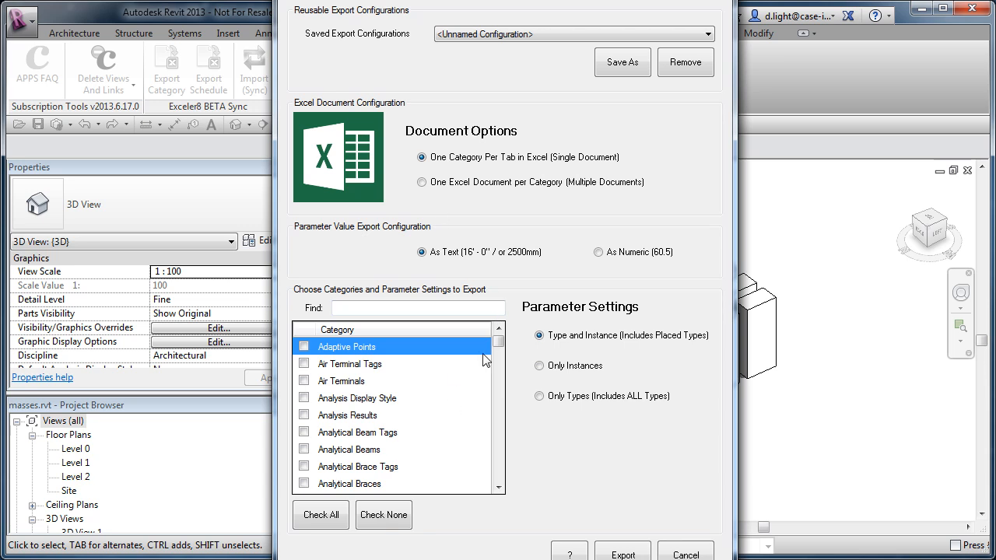
# Export the Mass category to an Excel file named EXPORT MASSES on the Desktop
pyautogui.moveTo(497, 345); pyautogui.dragTo(503, 407)
pyautogui.click(305, 381)
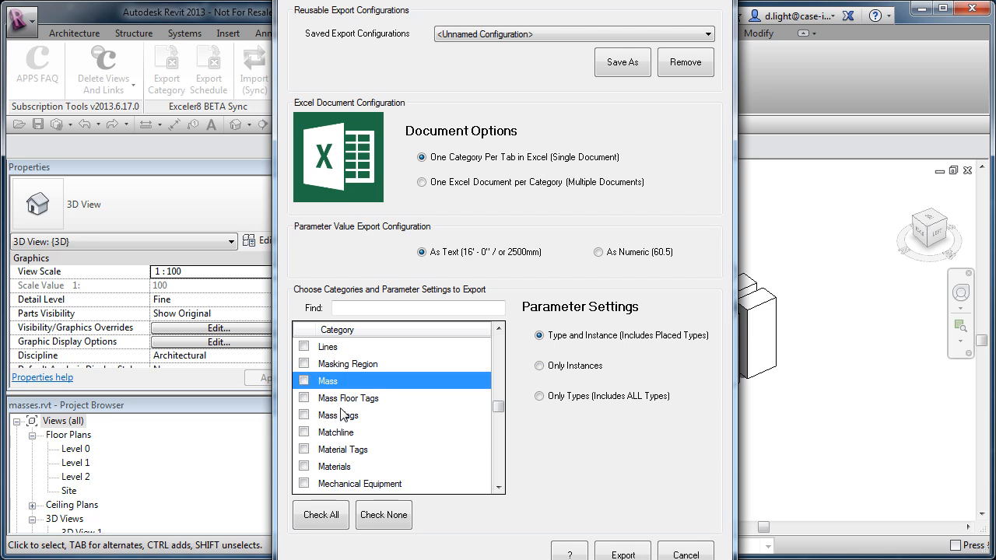
pyautogui.click(304, 381)
pyautogui.click(604, 520)
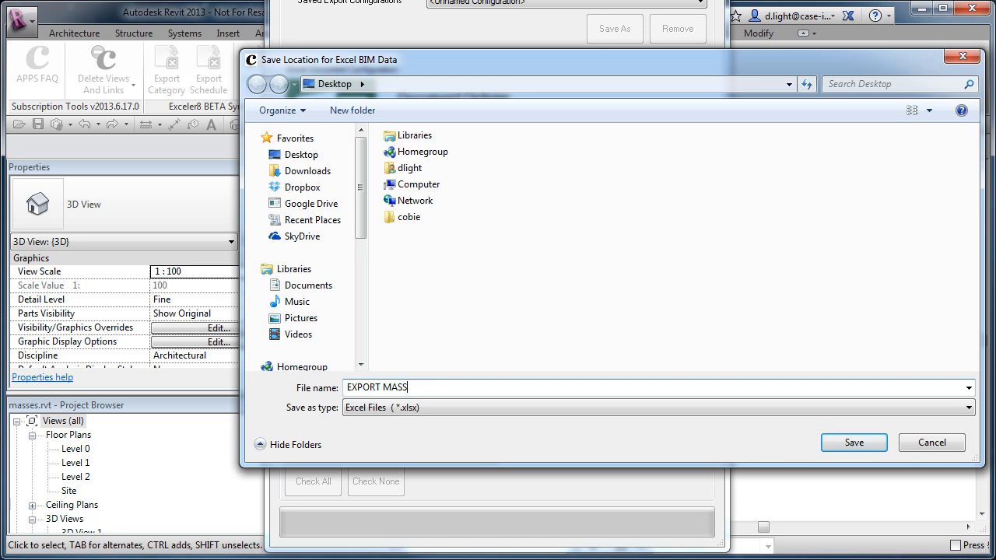
pyautogui.click(850, 443)
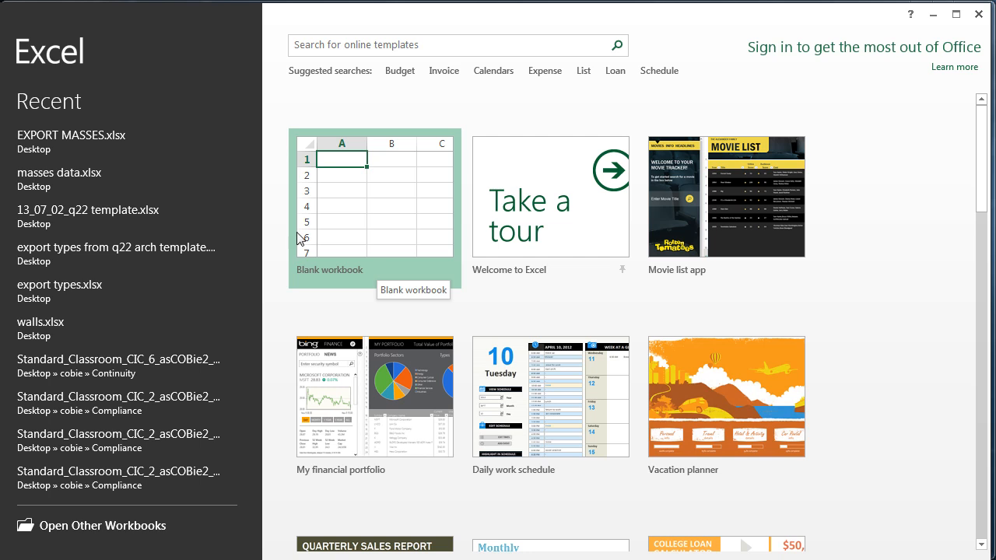
# Open EXPORT MASSES.xlsx in Excel and widen the Family and XYZ columns
pyautogui.click(92, 144)
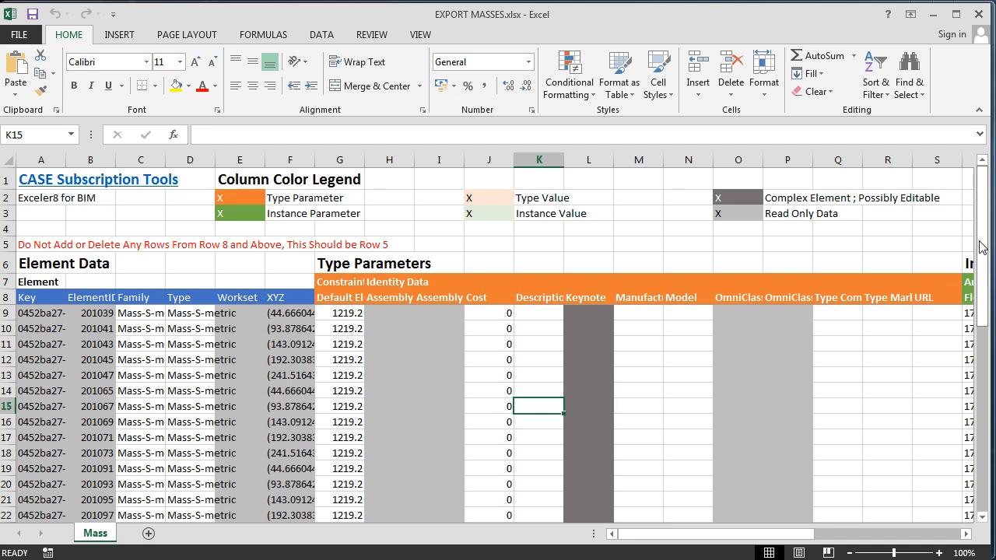
pyautogui.moveTo(983, 247)
pyautogui.mouseDown()
pyautogui.moveTo(983, 481)
pyautogui.moveTo(982, 247)
pyautogui.mouseUp()
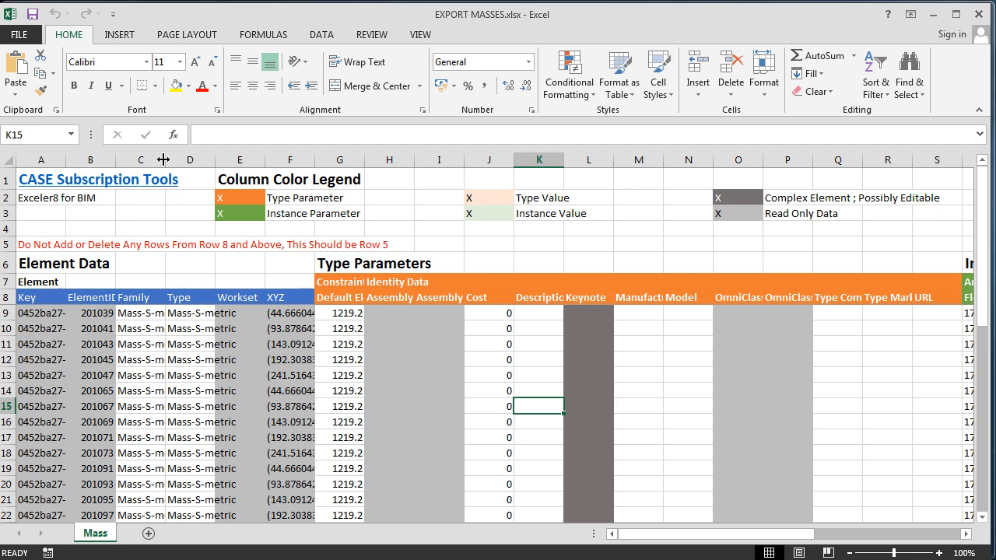
pyautogui.moveTo(167, 163); pyautogui.dragTo(194, 162)
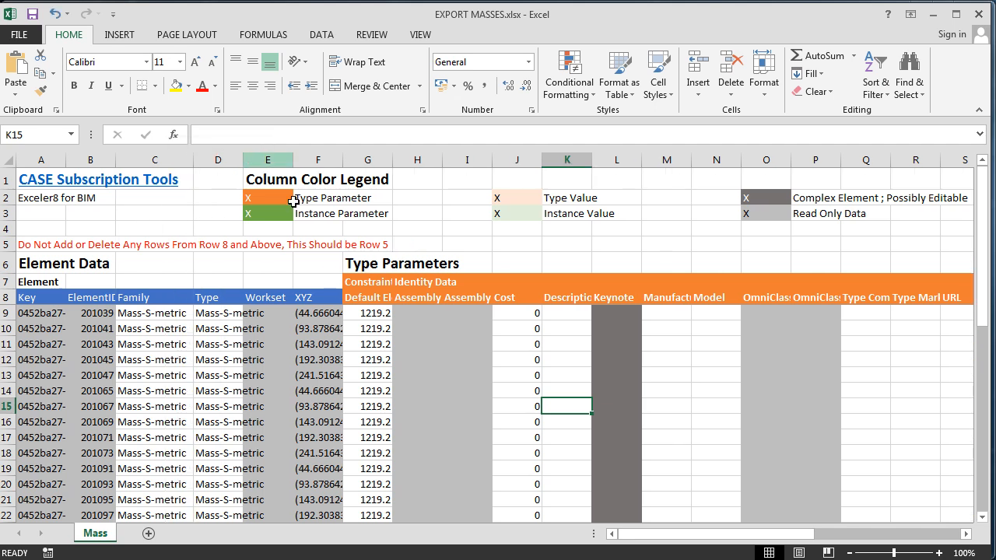
pyautogui.moveTo(346, 155); pyautogui.dragTo(494, 156)
# Widen the Model type parameter column and the H, L1 and Comments instance parameter columns
pyautogui.moveTo(700, 536); pyautogui.dragTo(853, 550)
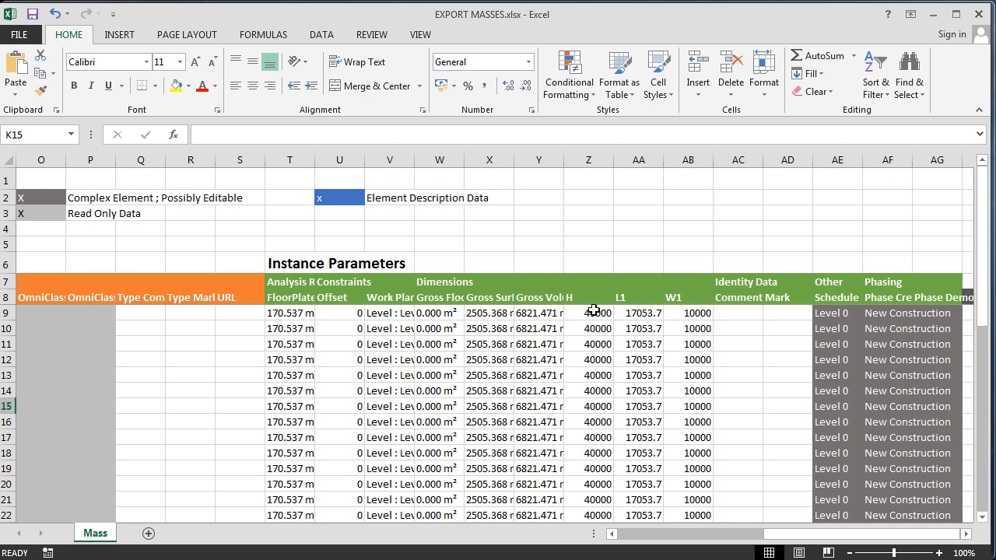
pyautogui.moveTo(817, 535); pyautogui.dragTo(767, 537)
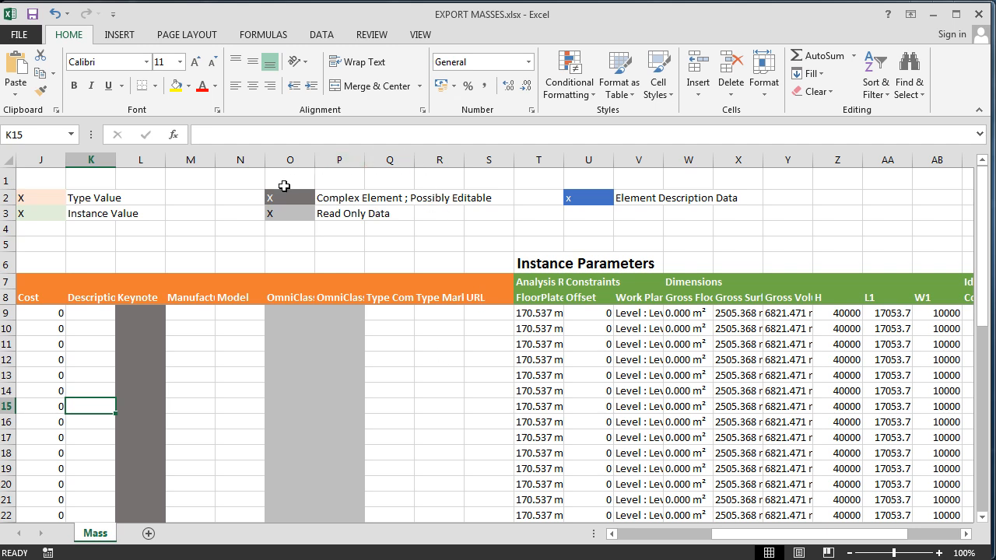
pyautogui.moveTo(261, 161); pyautogui.dragTo(292, 161)
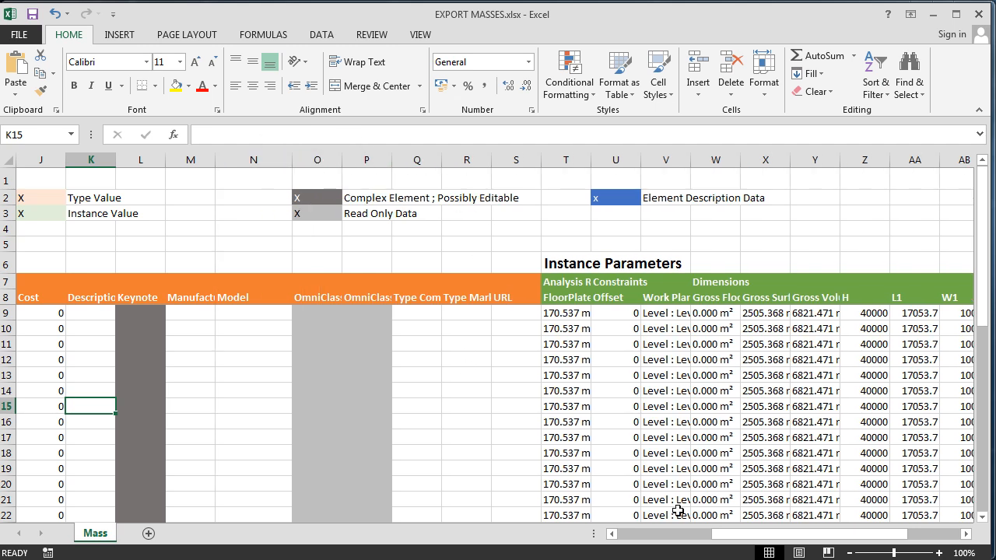
pyautogui.moveTo(732, 537); pyautogui.dragTo(794, 534)
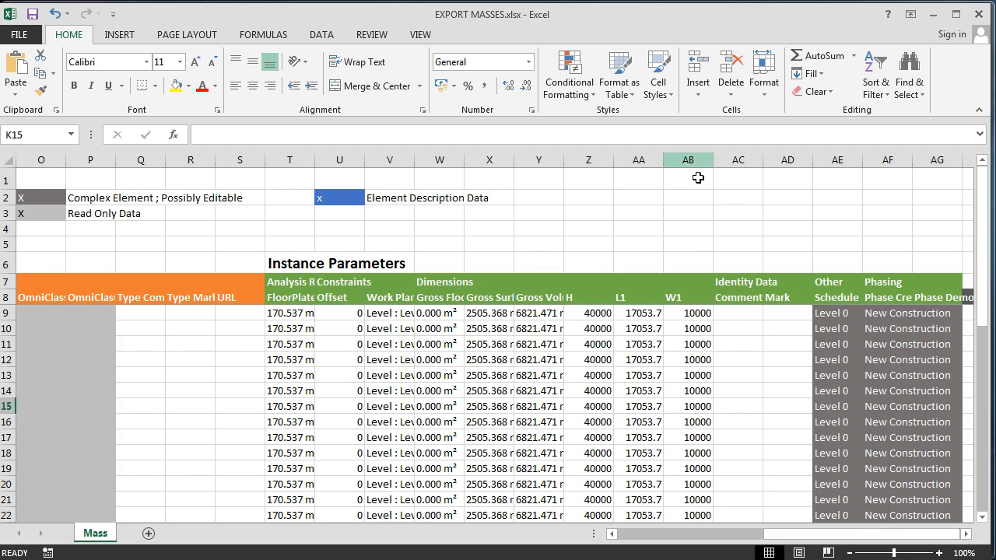
pyautogui.moveTo(664, 161); pyautogui.dragTo(677, 160)
pyautogui.moveTo(613, 160); pyautogui.dragTo(632, 160)
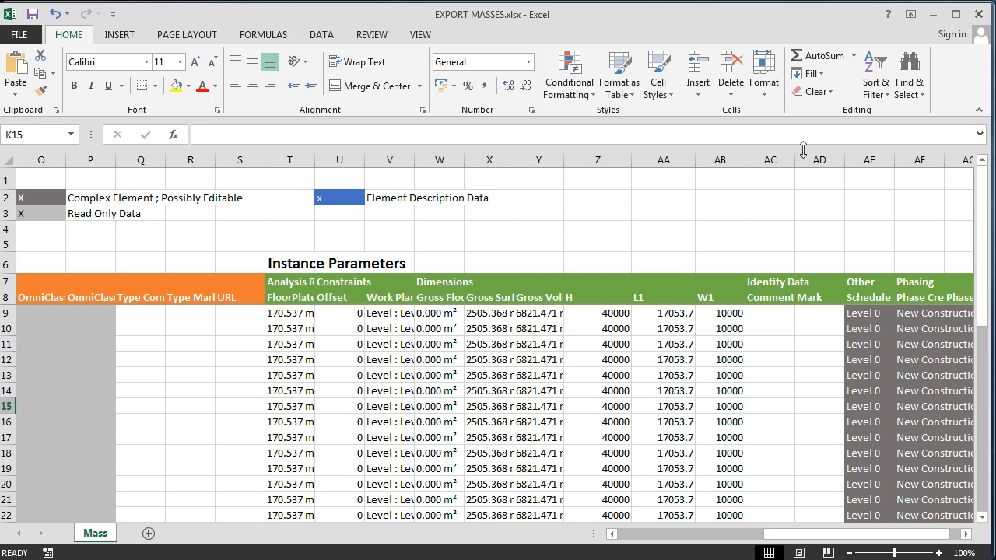
pyautogui.moveTo(795, 162); pyautogui.dragTo(818, 161)
# Enter 12 in Comments cell AC9 and fill it down to row 38 as a series increasing by 1
pyautogui.click(780, 315)
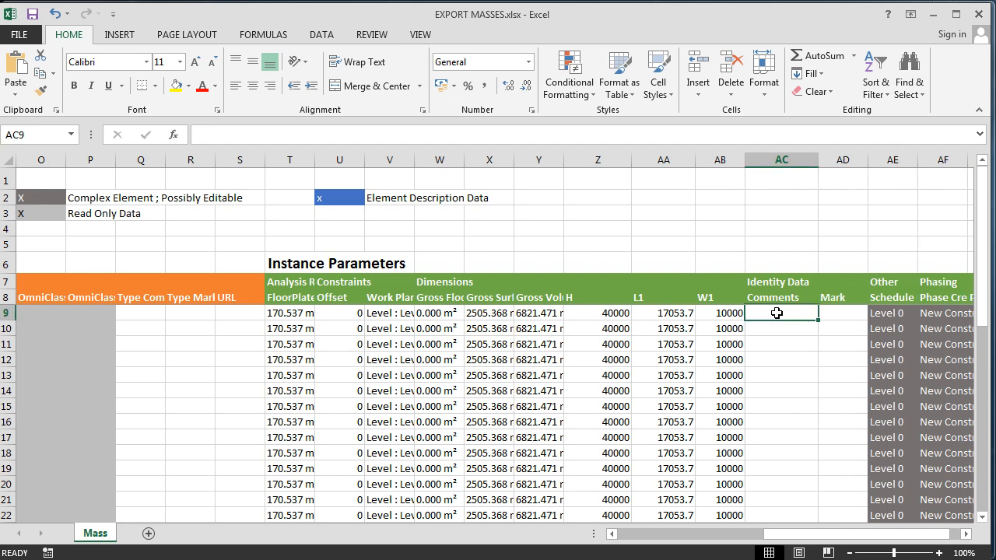
pyautogui.write('1')
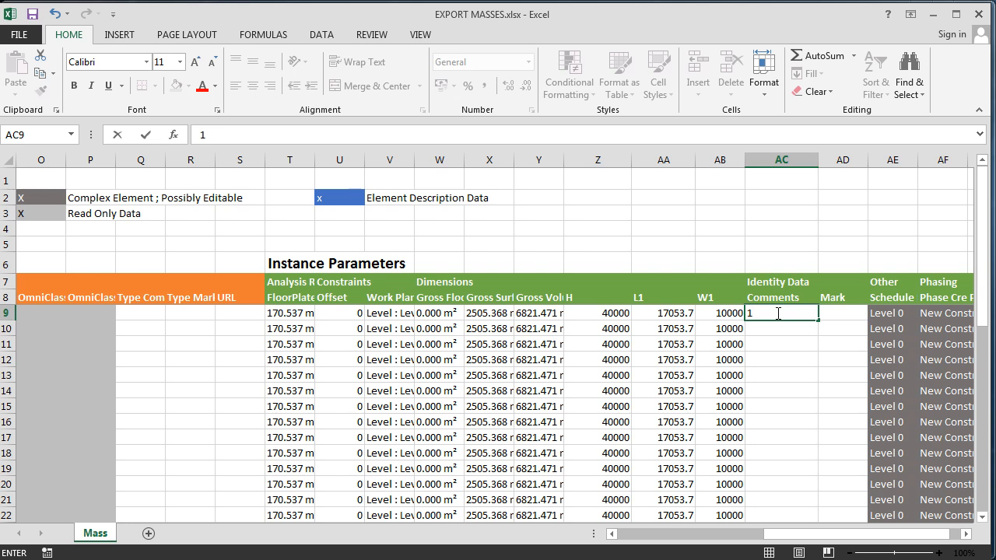
pyautogui.press('Return')
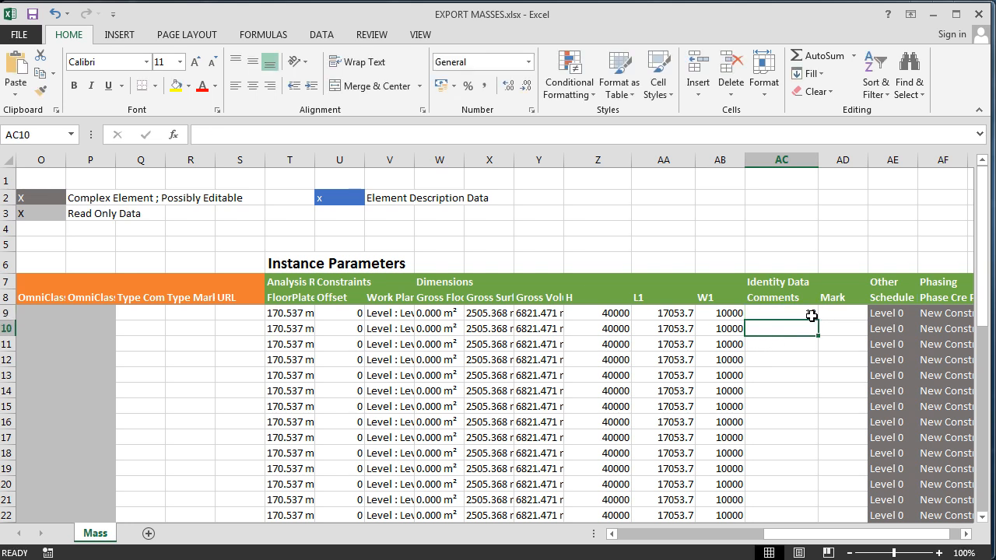
pyautogui.click(811, 315)
pyautogui.moveTo(819, 319); pyautogui.dragTo(797, 506)
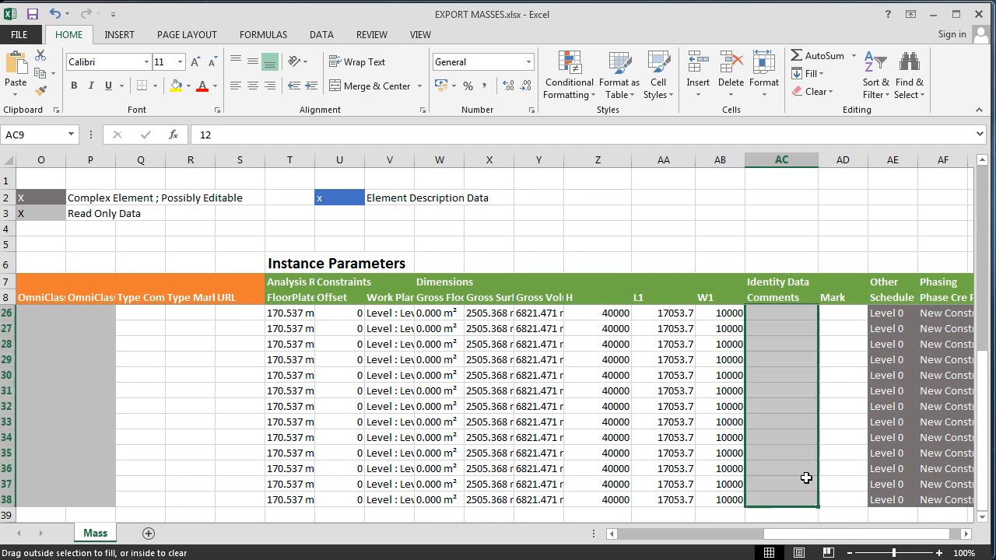
pyautogui.scroll(6, 827, 455)
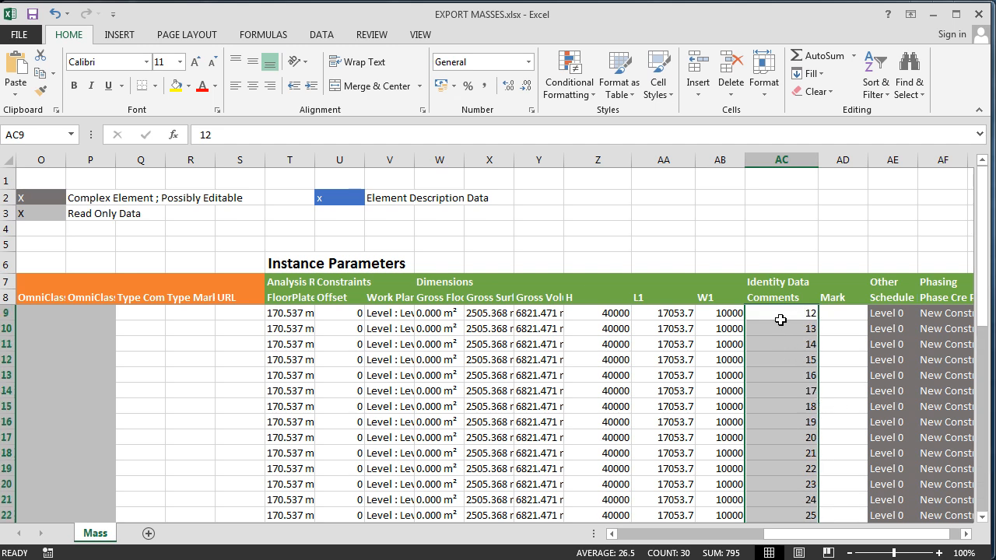
pyautogui.moveTo(983, 233)
pyautogui.mouseDown()
pyautogui.moveTo(978, 482)
pyautogui.moveTo(983, 247)
pyautogui.mouseUp()
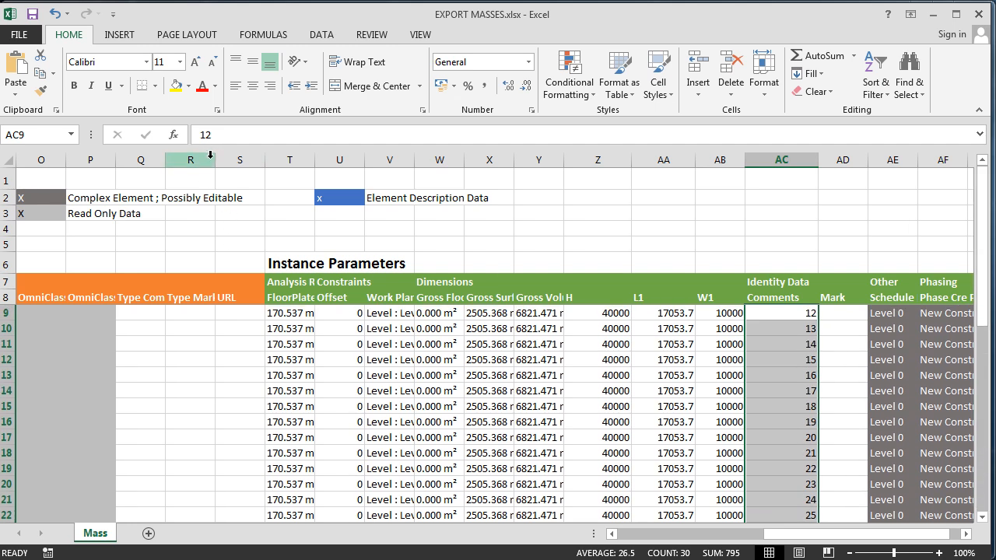
# Widen the Type Comments, Manufacturer and OmniClass Title columns so their headings can be read
pyautogui.moveTo(165, 160); pyautogui.dragTo(205, 161)
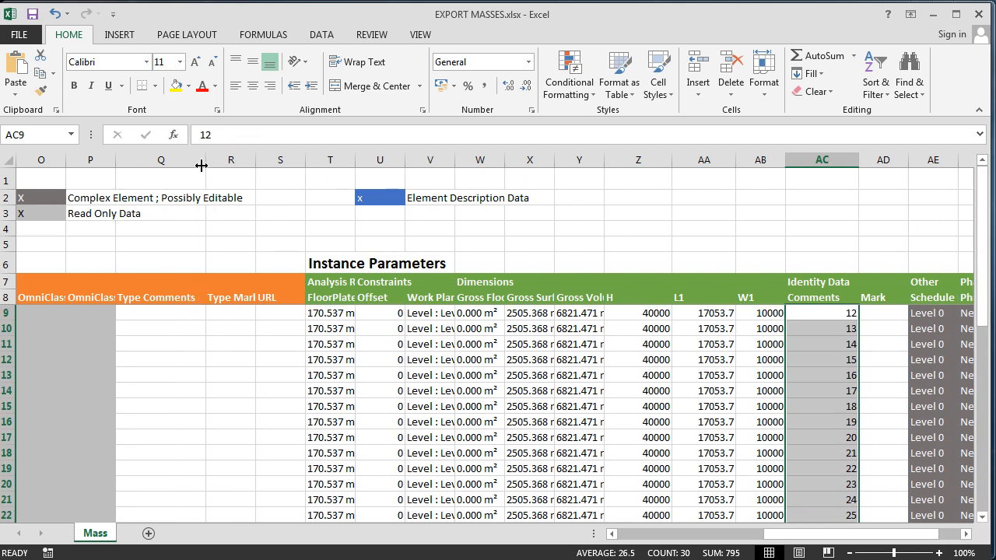
pyautogui.moveTo(836, 535); pyautogui.dragTo(752, 542)
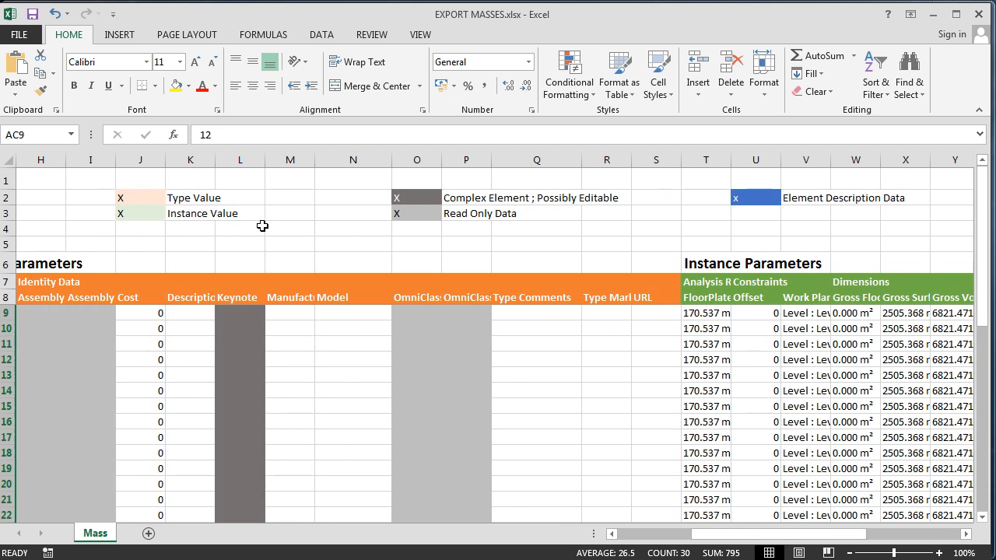
pyautogui.moveTo(315, 162); pyautogui.dragTo(343, 164)
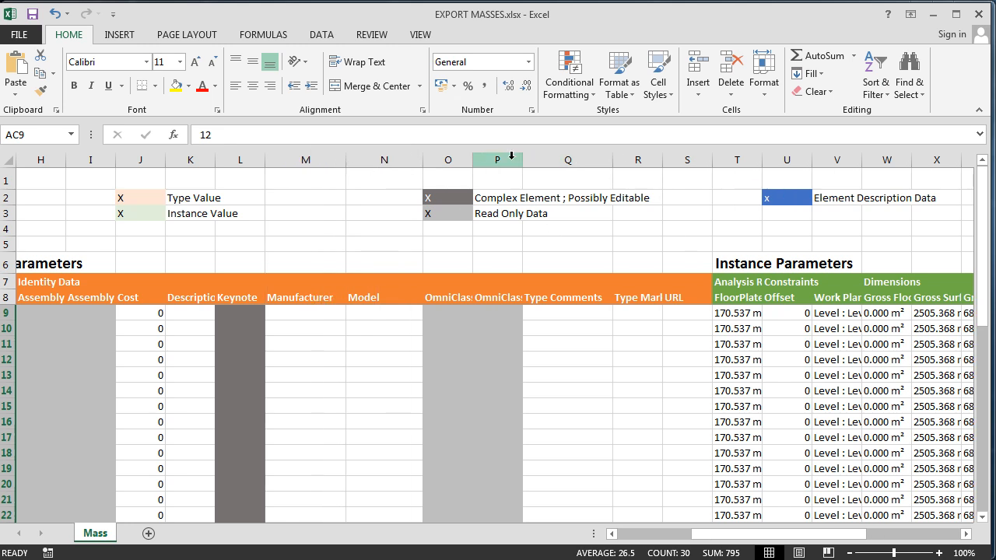
pyautogui.moveTo(526, 161); pyautogui.dragTo(563, 162)
pyautogui.moveTo(652, 161); pyautogui.dragTo(667, 160)
# Enter 125 in Type Comments cell Q9 and copy the same value down to row 38
pyautogui.click(638, 311)
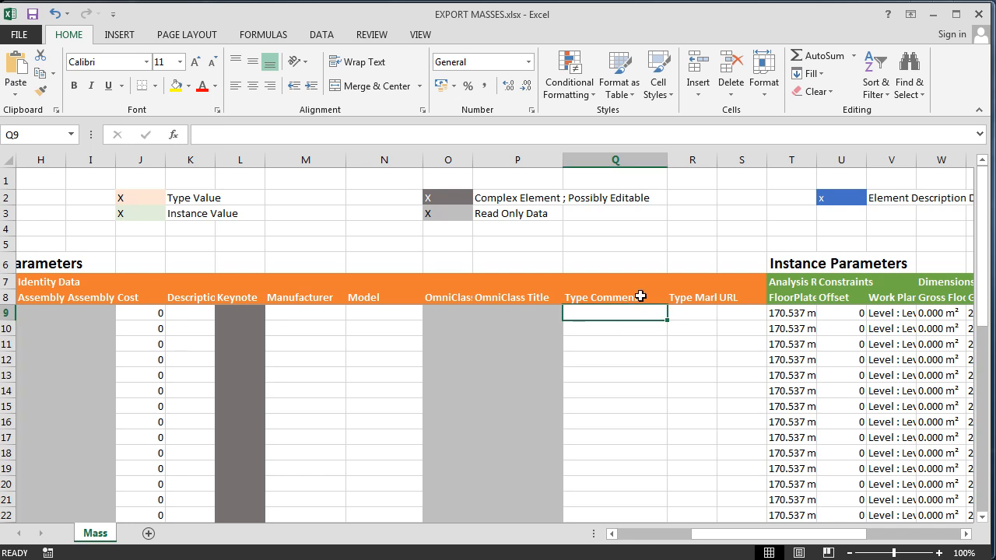
pyautogui.write('125')
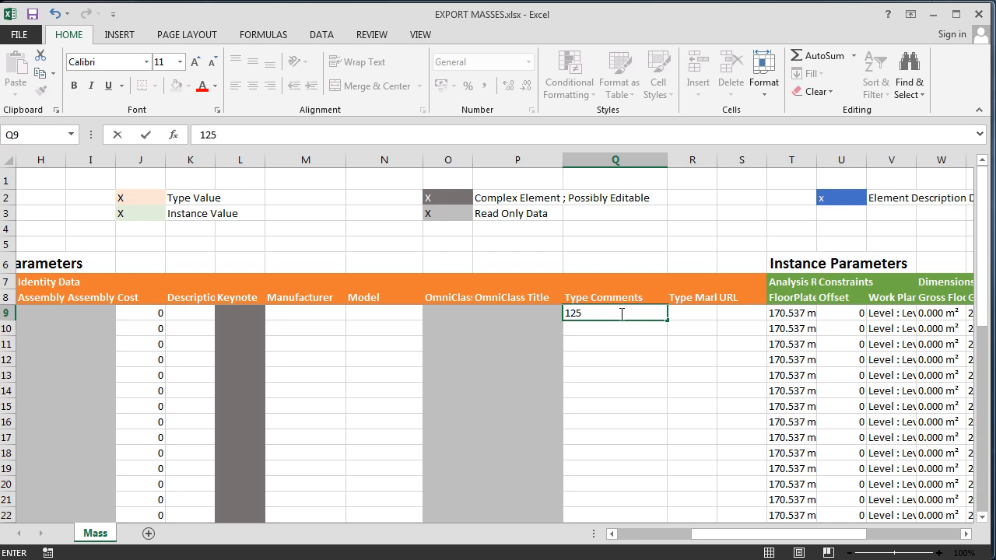
pyautogui.hotkey('ctrl', 'Return')
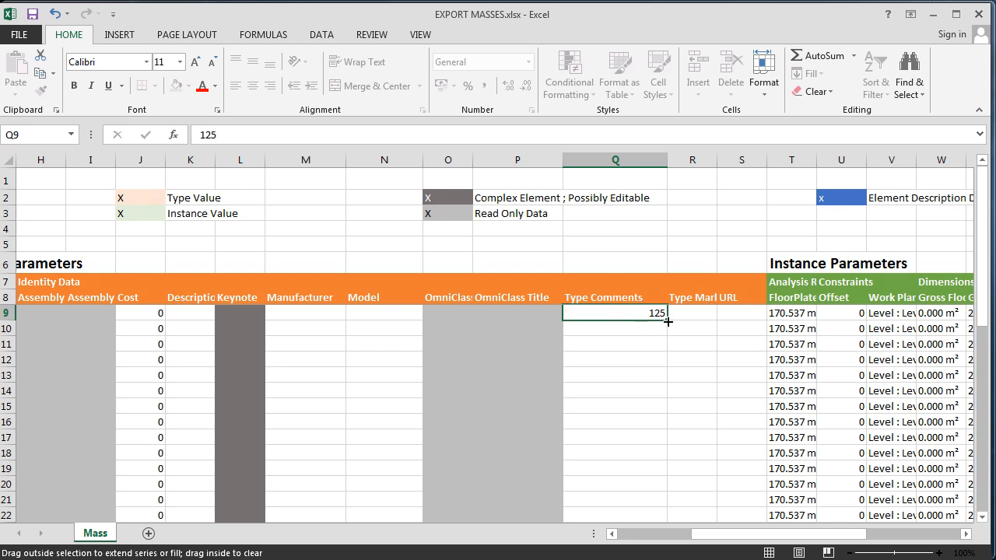
pyautogui.moveTo(668, 321); pyautogui.dragTo(662, 548)
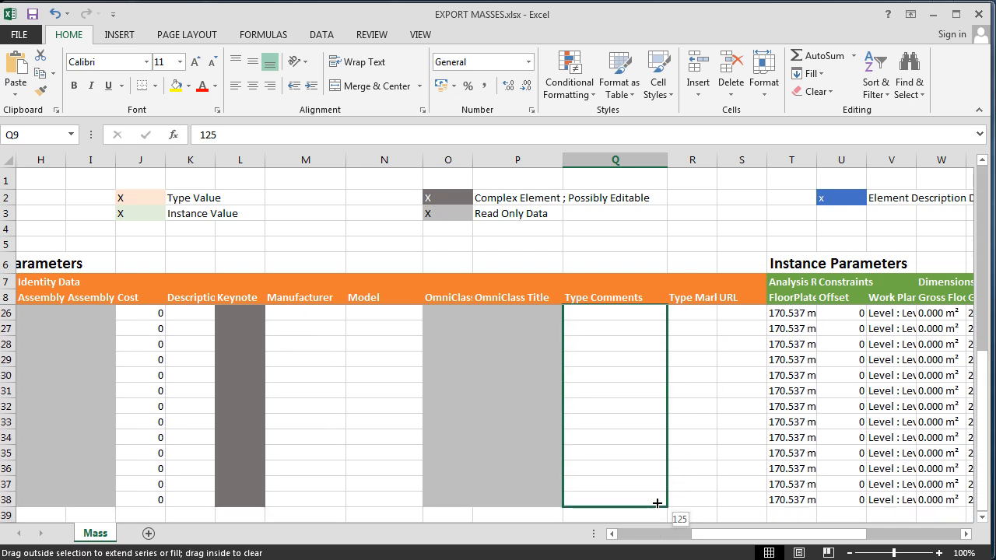
pyautogui.moveTo(657, 503); pyautogui.dragTo(658, 503)
pyautogui.scroll(6, 739, 411)
# Enter the formula =Q9*AC9 in H cell Z9 to multiply Type Comments by Comments
pyautogui.moveTo(842, 539); pyautogui.dragTo(934, 540)
pyautogui.click(571, 314)
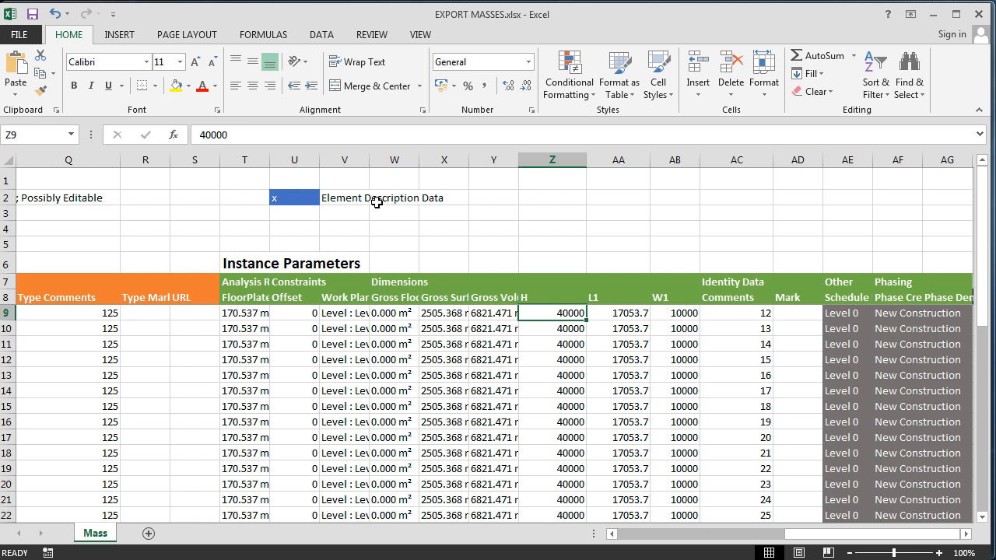
pyautogui.doubleClick(257, 137)
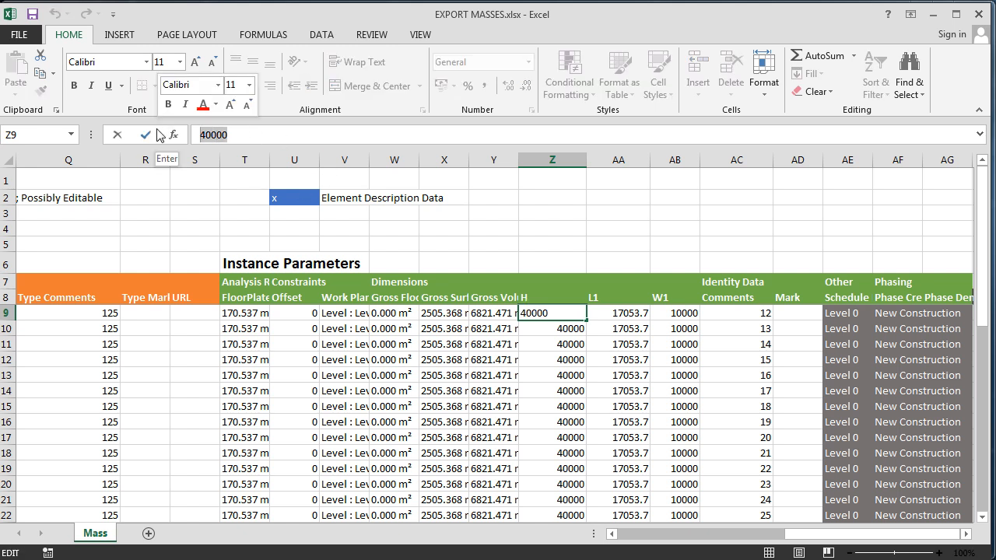
pyautogui.write('=')
pyautogui.click(82, 315)
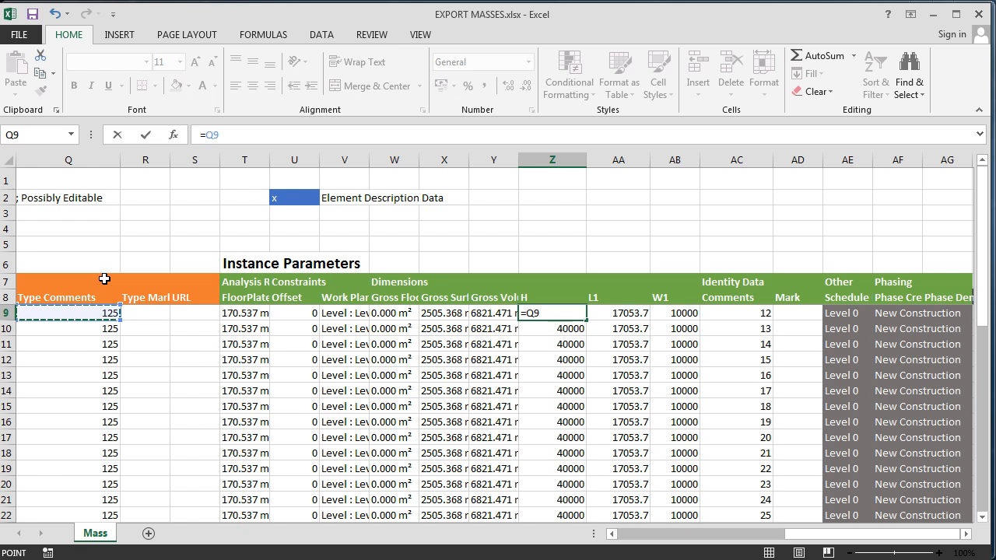
pyautogui.write('8')
pyautogui.press('BackSpace')
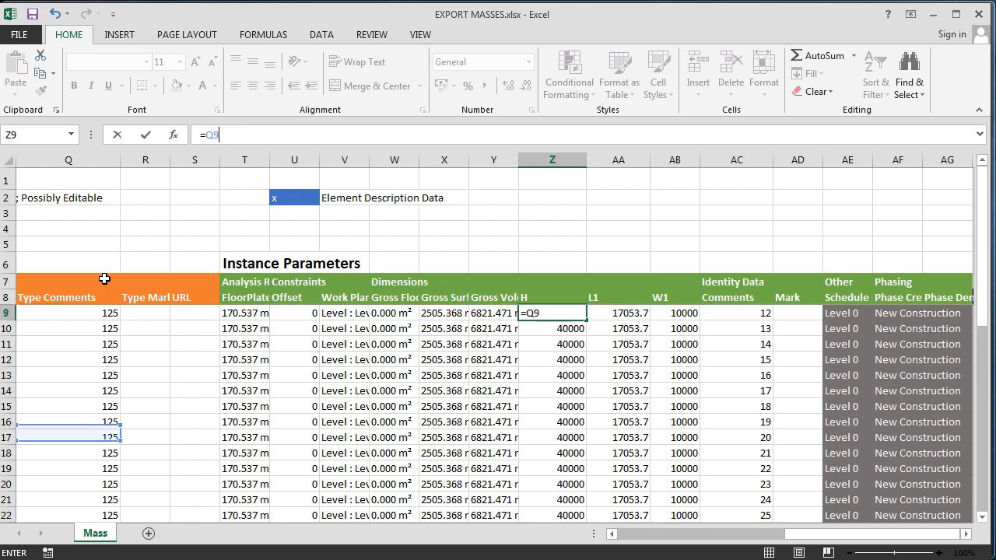
pyautogui.write('*')
pyautogui.click(740, 313)
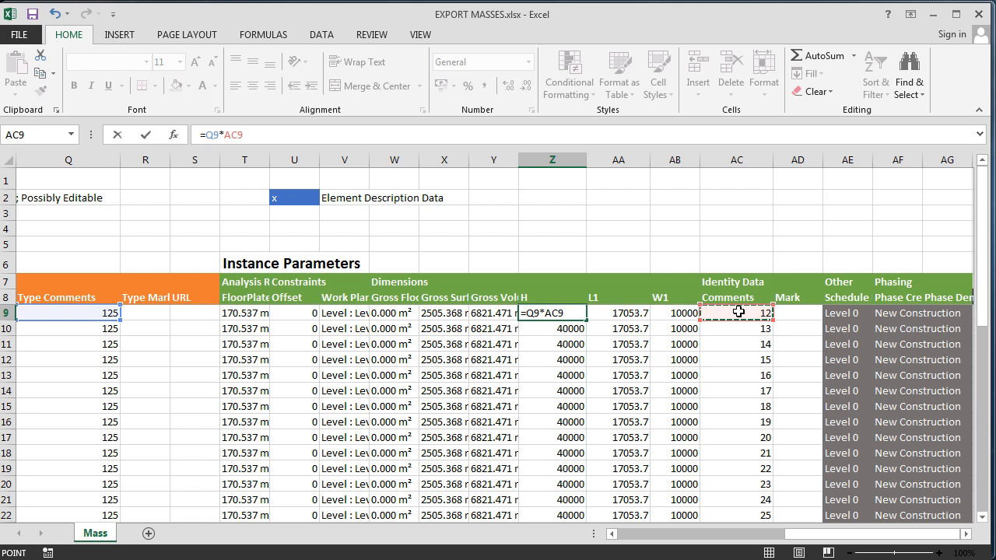
pyautogui.press('Return')
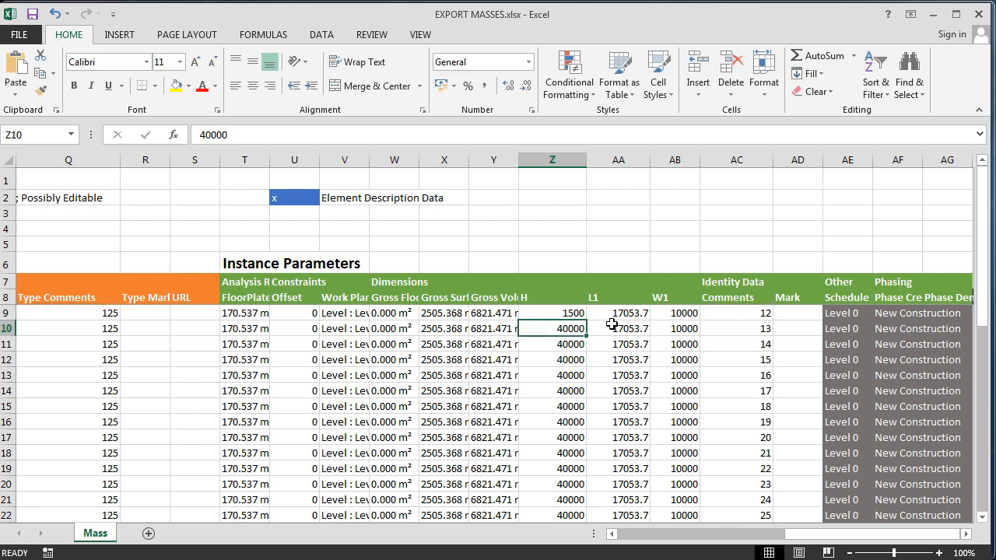
# Set Type Comments cell Q9 to 1250 and fill it down to row 38 as a series increasing by 1
pyautogui.click(106, 315)
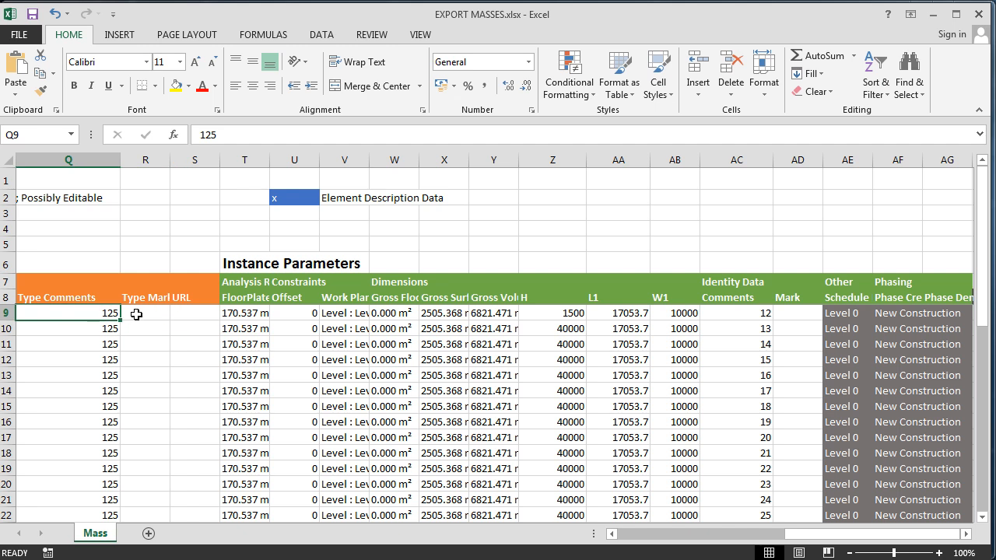
pyautogui.write('125')
pyautogui.press('Return')
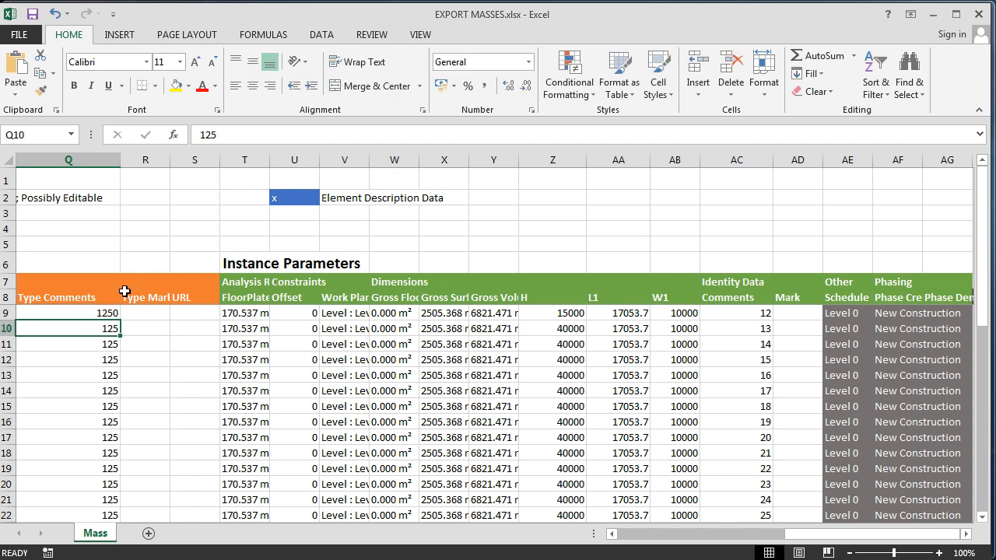
pyautogui.click(112, 311)
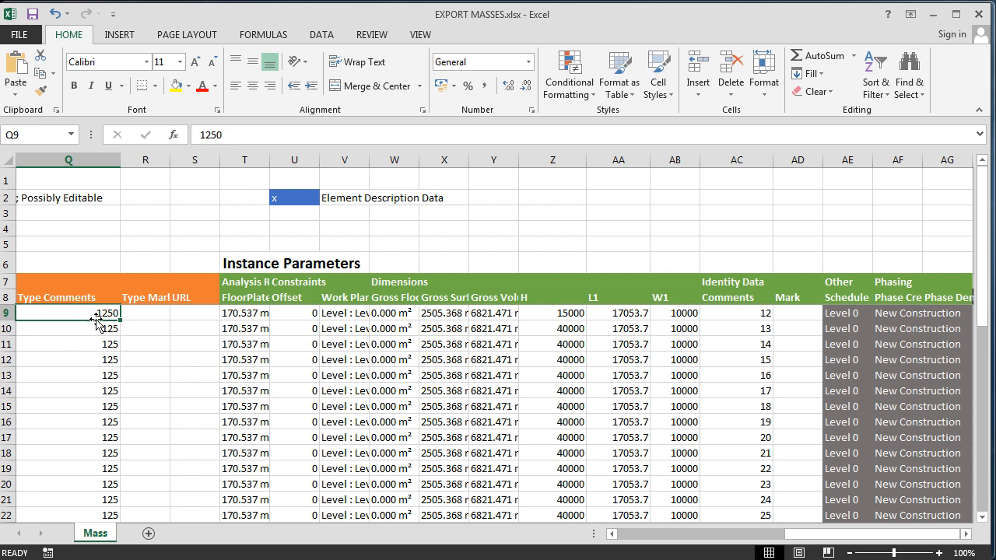
pyautogui.moveTo(120, 319); pyautogui.dragTo(105, 489)
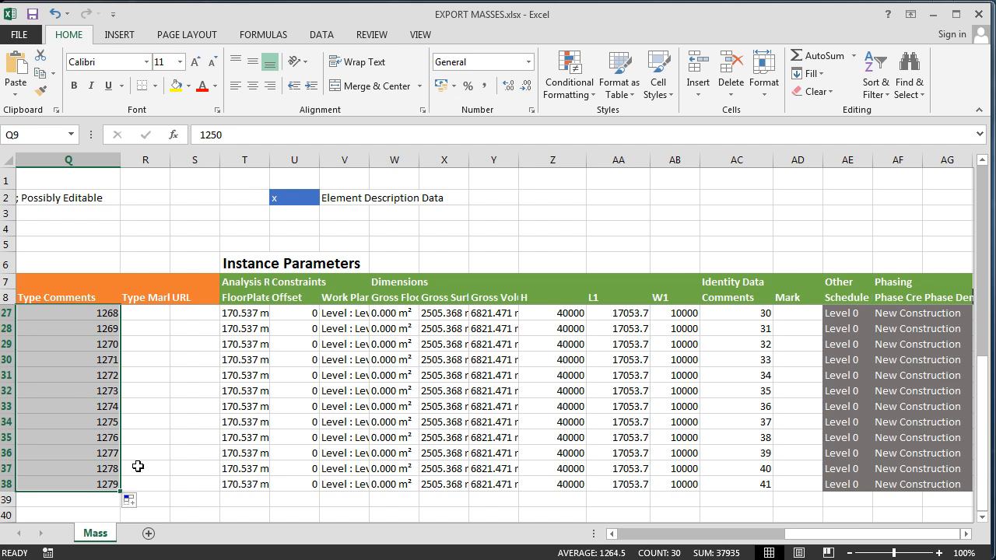
pyautogui.scroll(6, 138, 463)
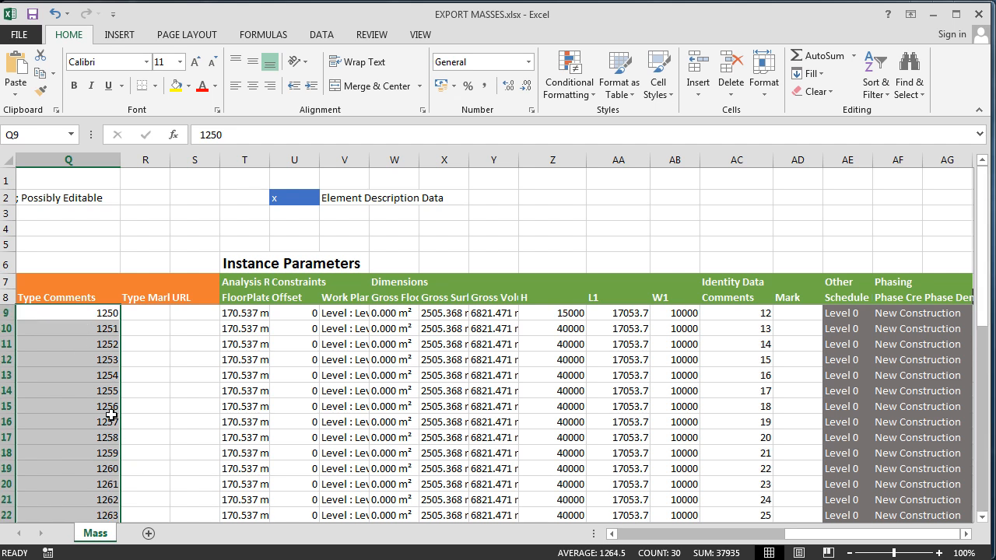
# Copy the H formula from Z9 down the column to row 38
pyautogui.click(579, 314)
pyautogui.moveTo(588, 319); pyautogui.dragTo(587, 460)
pyautogui.scroll(-3, 582, 433)
pyautogui.scroll(3, 582, 428)
pyautogui.scroll(-2, 581, 449)
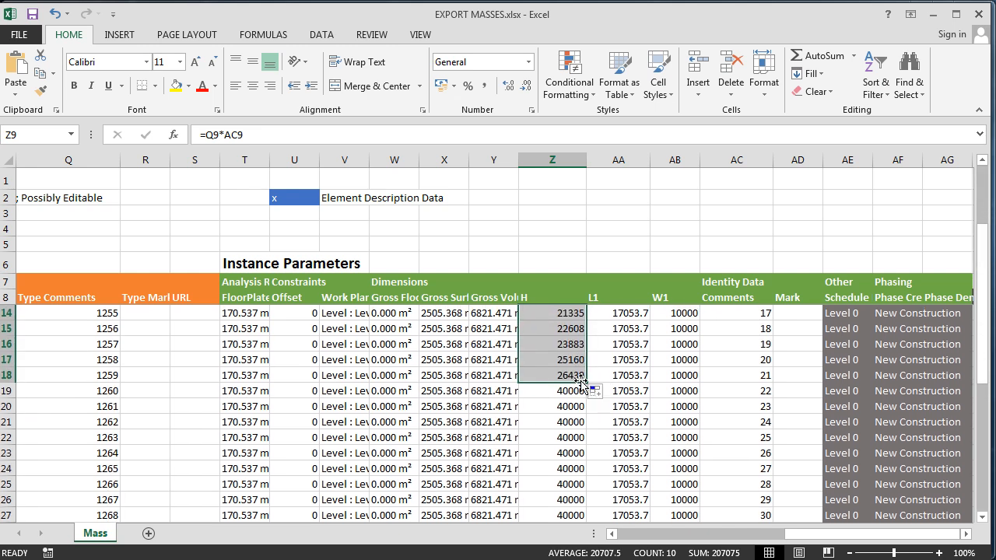
pyautogui.moveTo(586, 380); pyautogui.dragTo(587, 473)
pyautogui.scroll(-3, 593, 459)
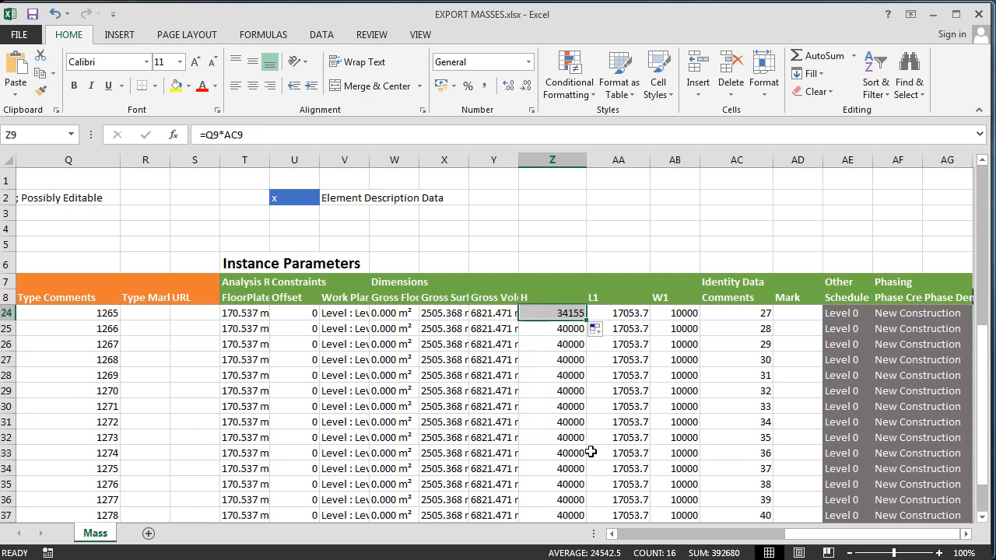
pyautogui.moveTo(586, 319); pyautogui.dragTo(582, 468)
pyautogui.scroll(-3, 603, 441)
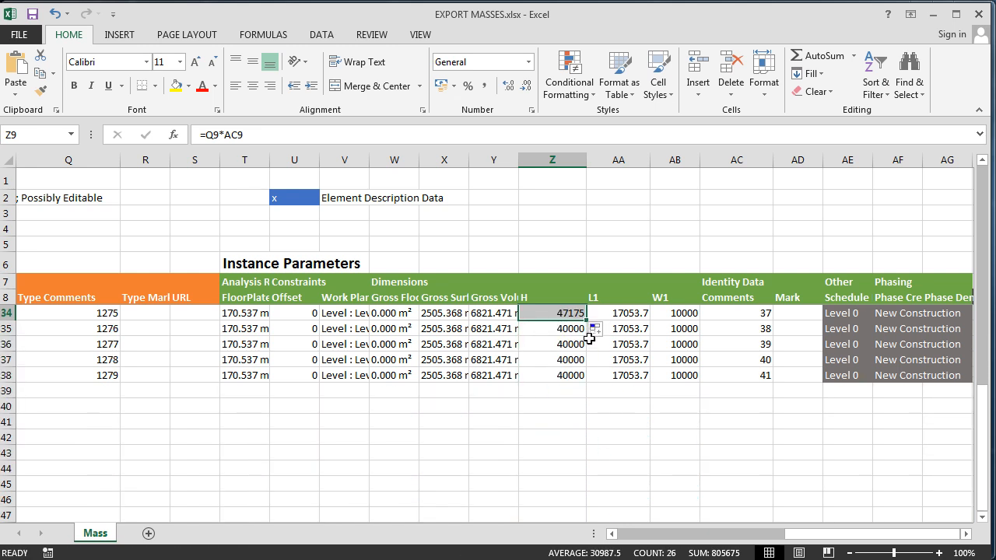
pyautogui.moveTo(586, 319); pyautogui.dragTo(582, 381)
pyautogui.scroll(8, 629, 367)
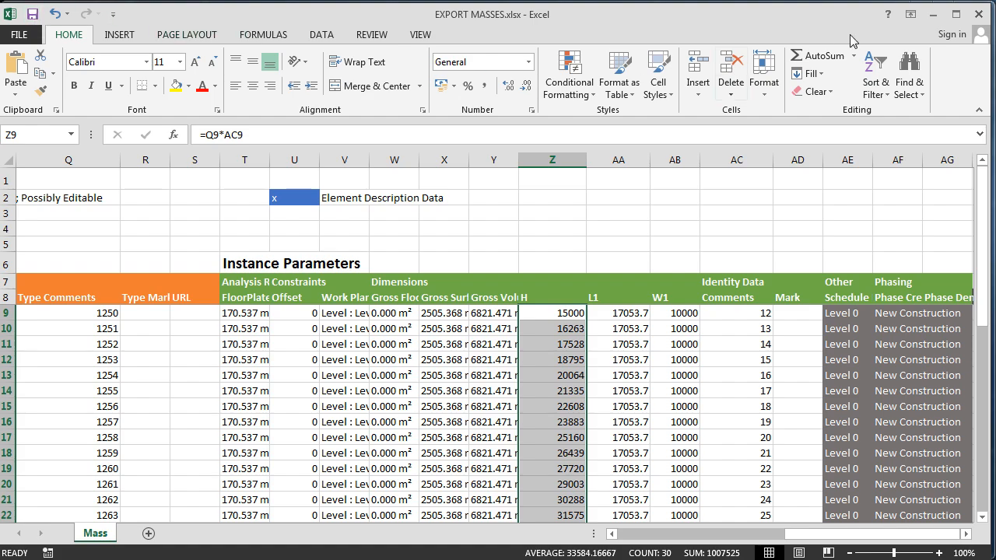
# Close the workbook, switch to Revit and load EXPORT MASSES.xlsx from the Desktop into the Exceler8 import sync
pyautogui.click(978, 14)
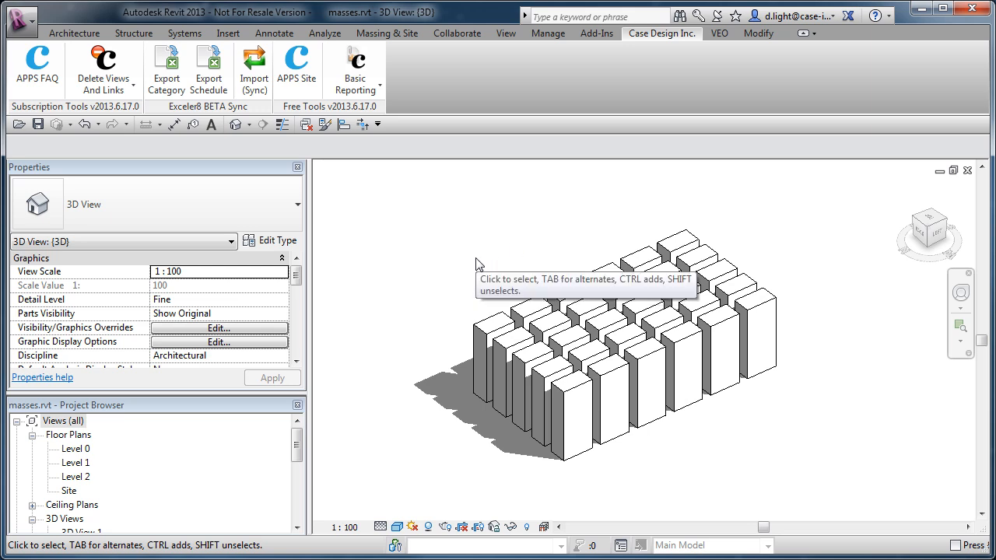
pyautogui.click(263, 84)
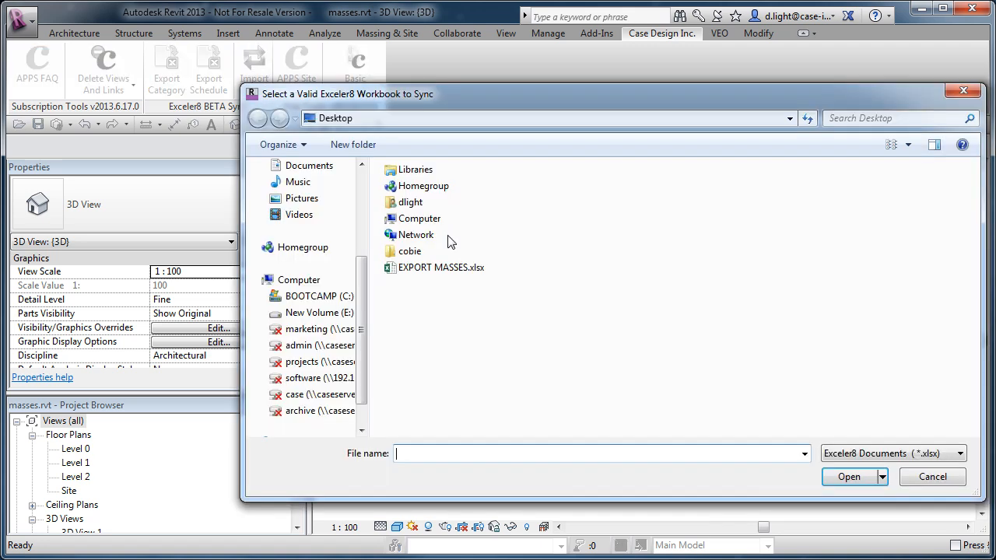
pyautogui.moveTo(504, 100); pyautogui.dragTo(375, 80)
pyautogui.click(310, 257)
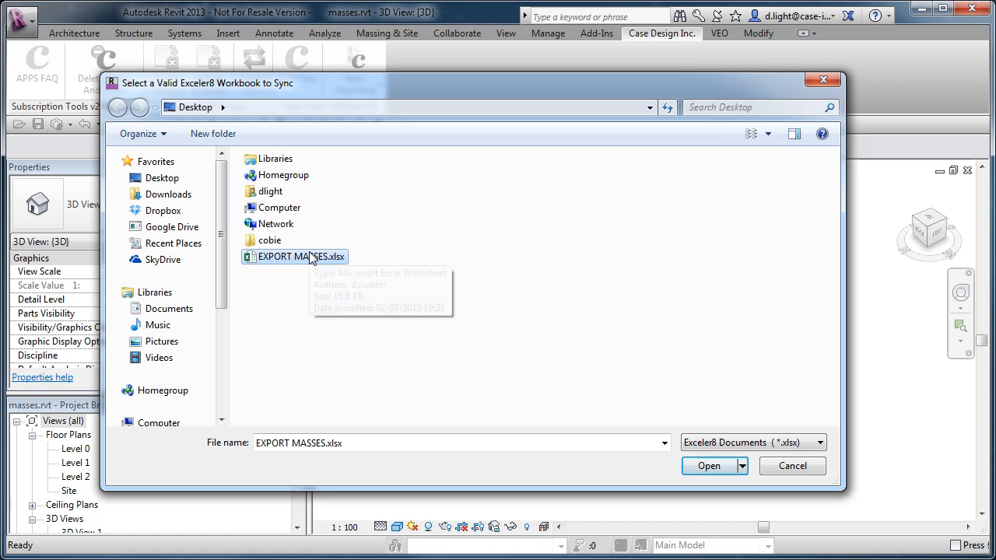
pyautogui.click(709, 465)
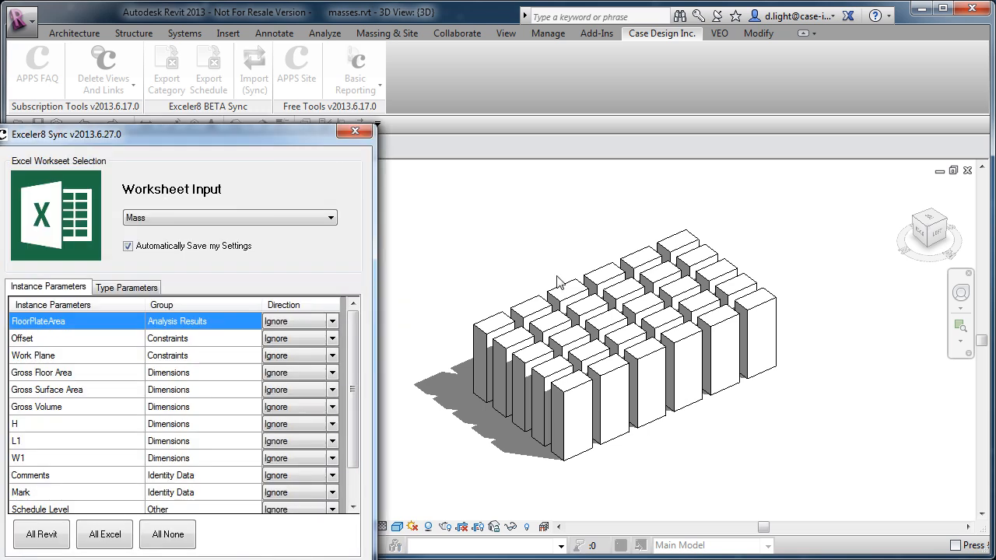
# Set the sync direction of all instance parameters to To Revit, run the sync and orbit around the masses
pyautogui.moveTo(305, 137); pyautogui.dragTo(665, 48)
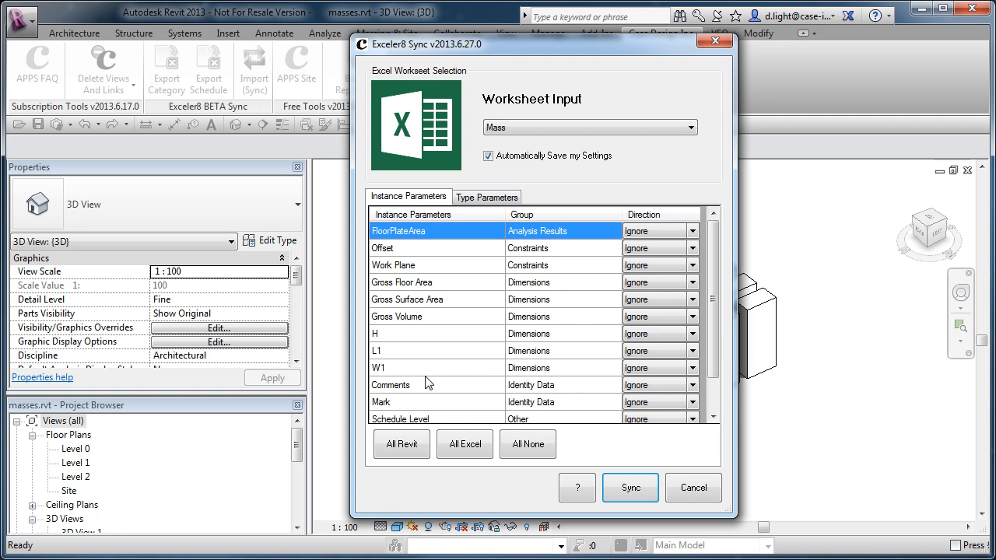
pyautogui.click(407, 452)
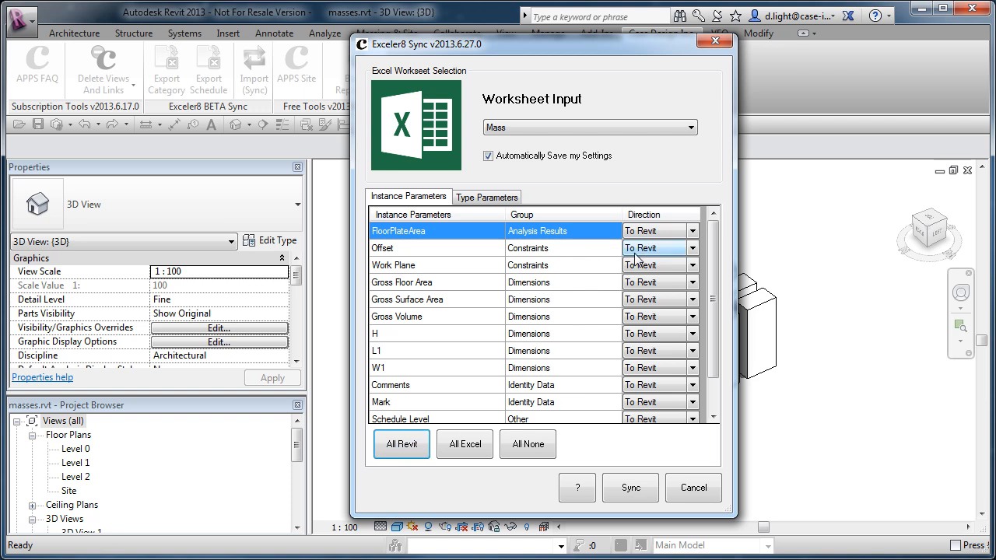
pyautogui.click(693, 234)
pyautogui.click(693, 232)
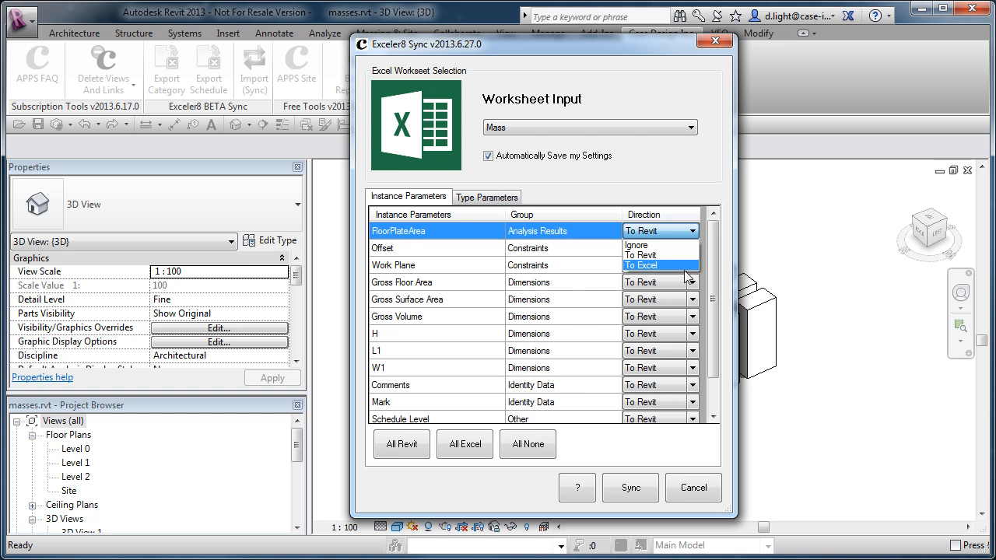
pyautogui.click(661, 257)
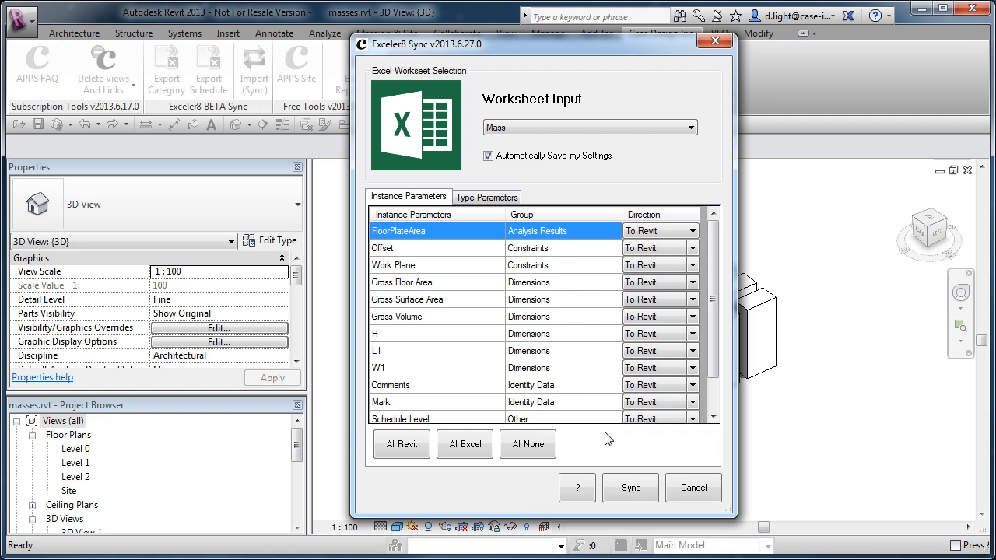
pyautogui.click(631, 487)
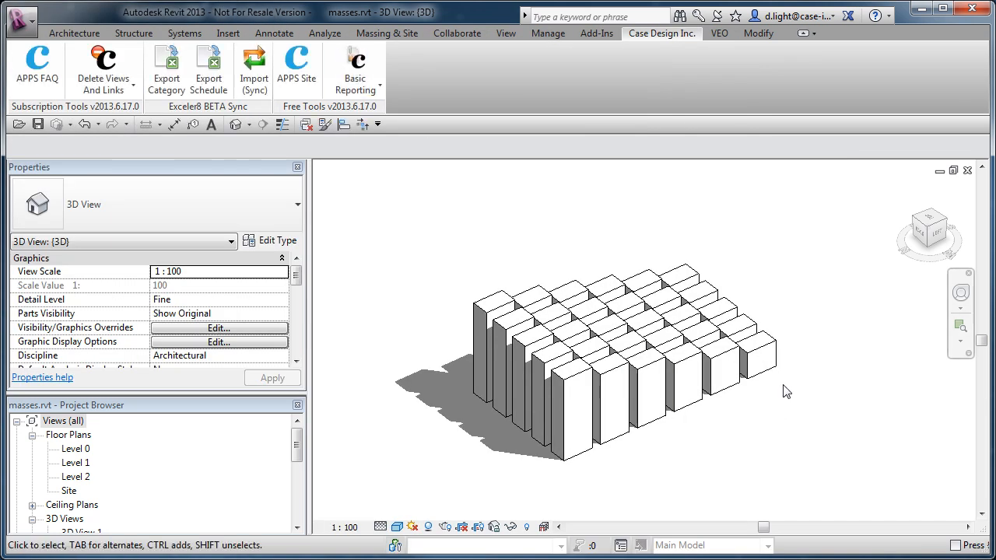
pyautogui.moveTo(807, 369); pyautogui.dragTo(701, 418)
pyautogui.moveTo(821, 438); pyautogui.dragTo(732, 435)
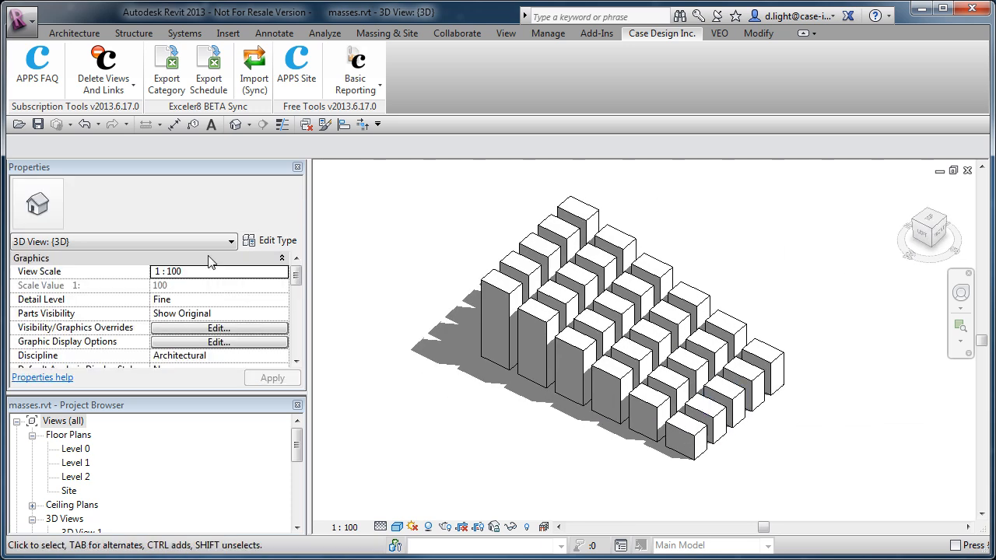
# Undo all the height changes that the sync made to the masses
pyautogui.click(86, 125)
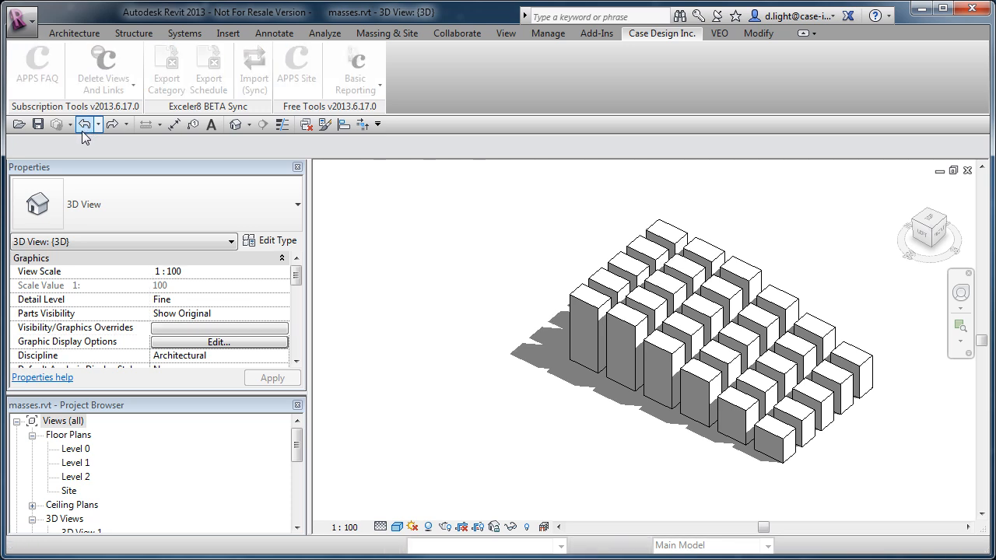
pyautogui.click(81, 131)
pyautogui.click(79, 131)
pyautogui.click(79, 131)
pyautogui.click(77, 131)
pyautogui.click(78, 131)
pyautogui.click(77, 131)
pyautogui.click(80, 126)
pyautogui.click(79, 125)
pyautogui.click(79, 125)
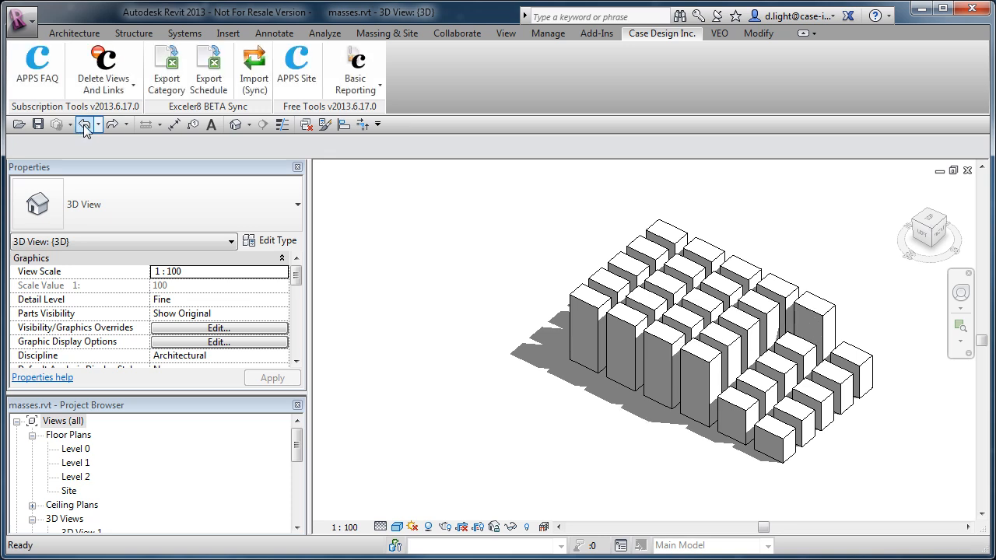
pyautogui.click(89, 125)
pyautogui.click(89, 125)
pyautogui.click(89, 125)
pyautogui.click(89, 126)
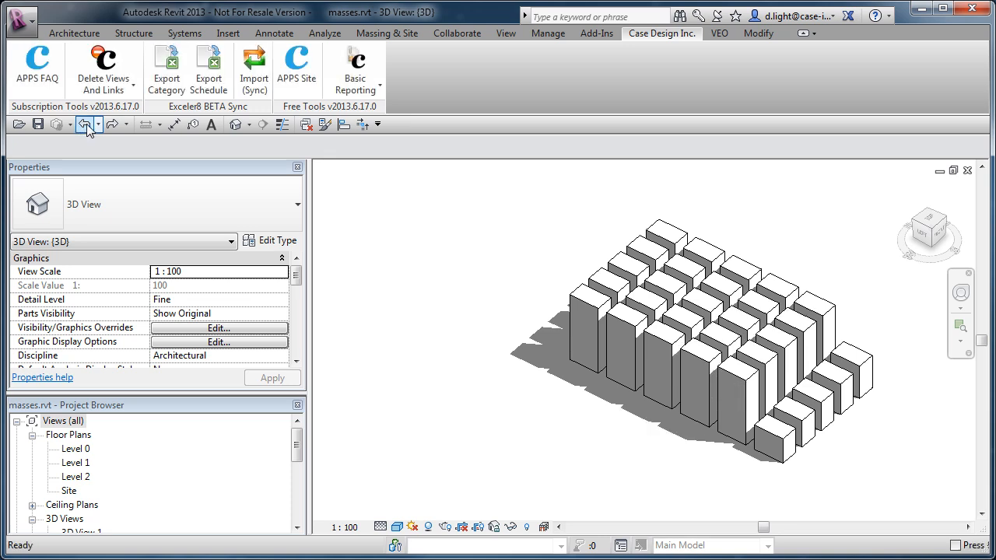
pyautogui.click(88, 126)
pyautogui.click(87, 129)
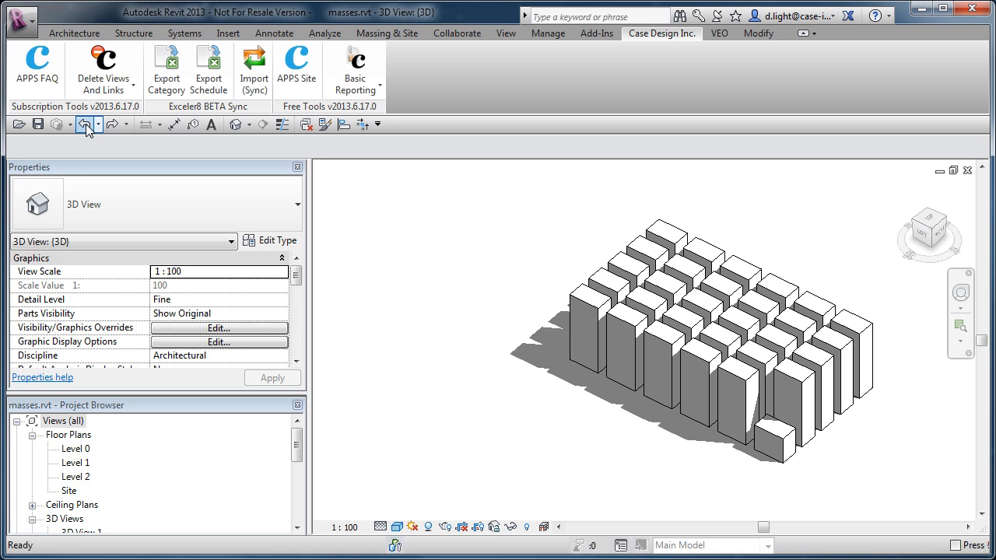
pyautogui.click(87, 129)
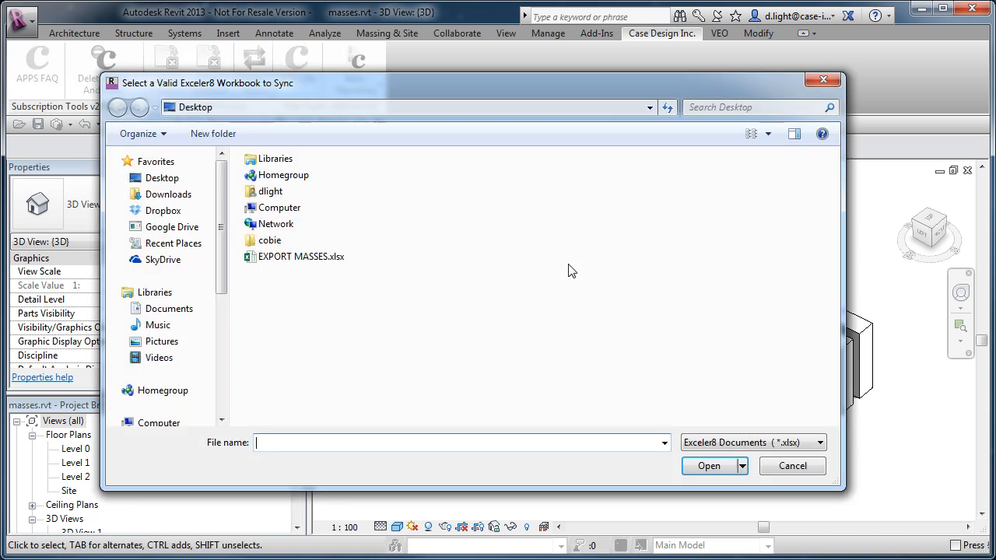
# Load EXPORT MASSES.xlsx into the Exceler8 import sync again and bring its settings dialog fully into view
pyautogui.click(310, 257)
pyautogui.click(708, 464)
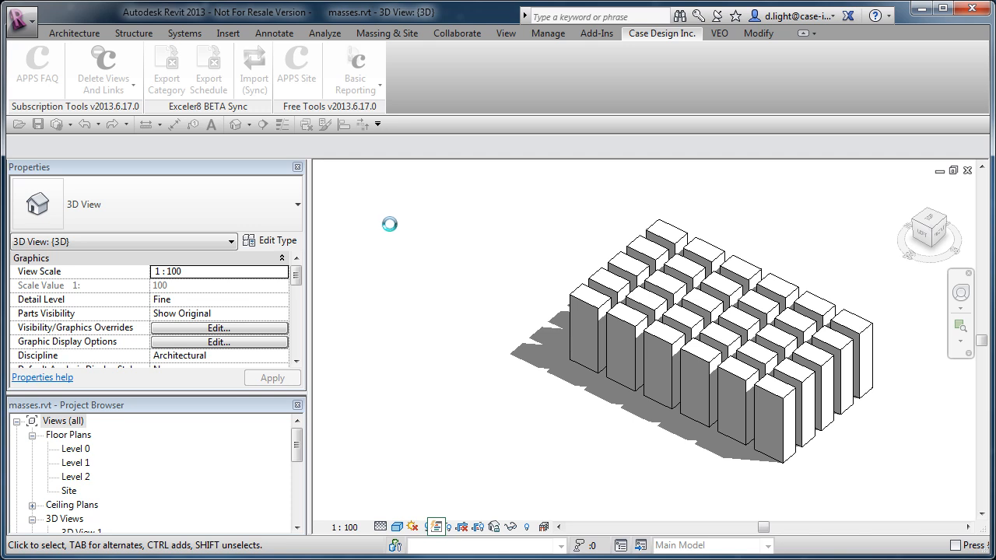
pyautogui.moveTo(199, 4); pyautogui.dragTo(605, 32)
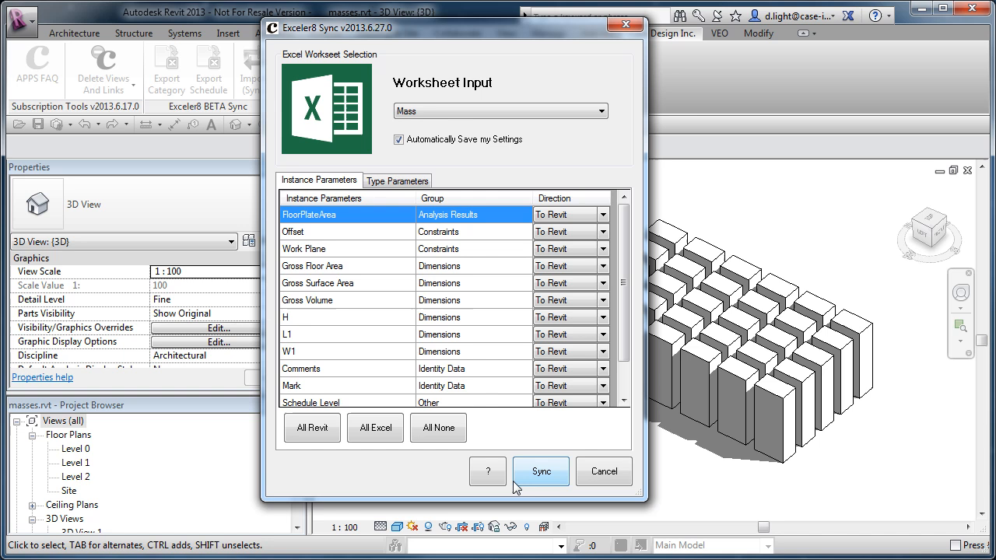
# Set all instance parameters to Ignore except H, set H to To Revit, and run the sync
pyautogui.click(442, 434)
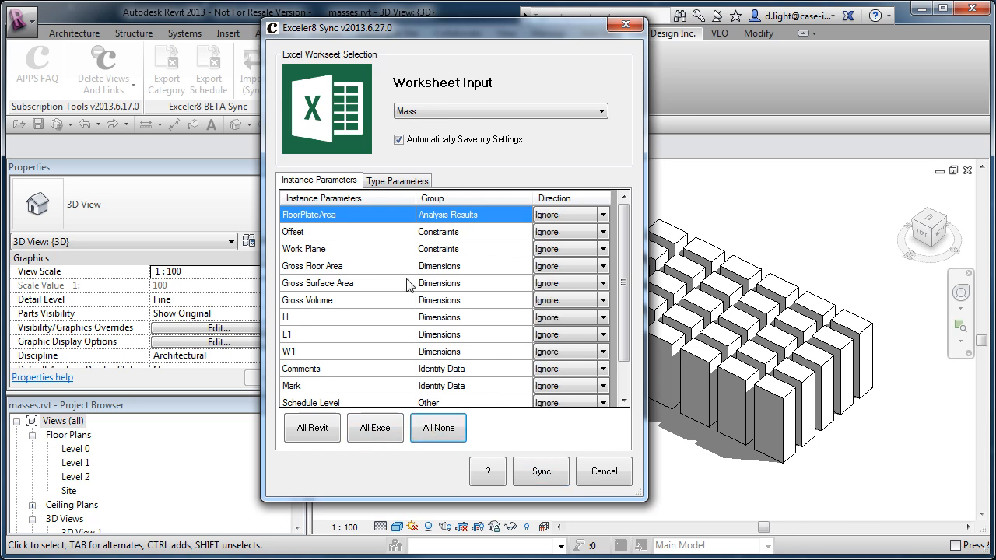
pyautogui.click(604, 319)
pyautogui.click(605, 319)
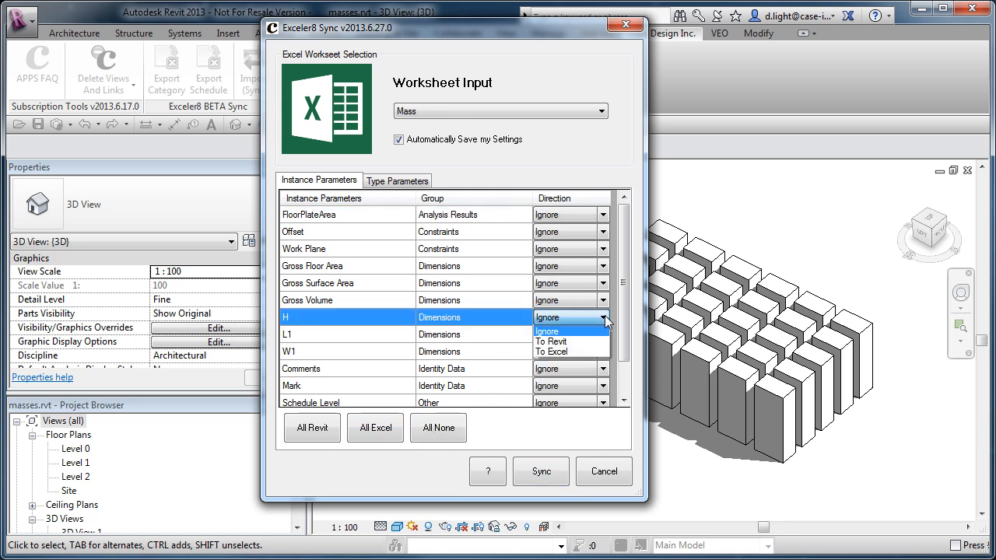
pyautogui.click(566, 341)
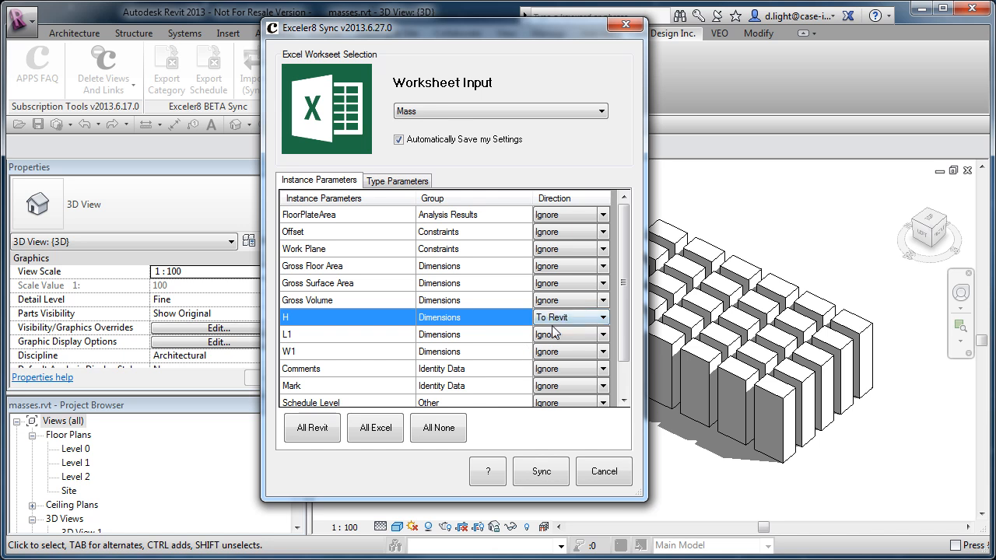
pyautogui.click(537, 471)
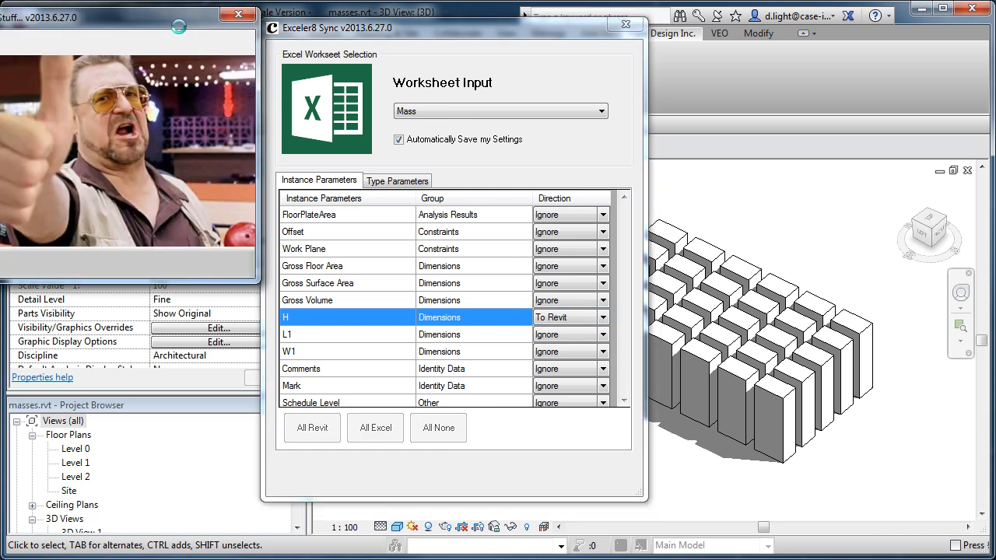
pyautogui.moveTo(179, 27); pyautogui.dragTo(327, 76)
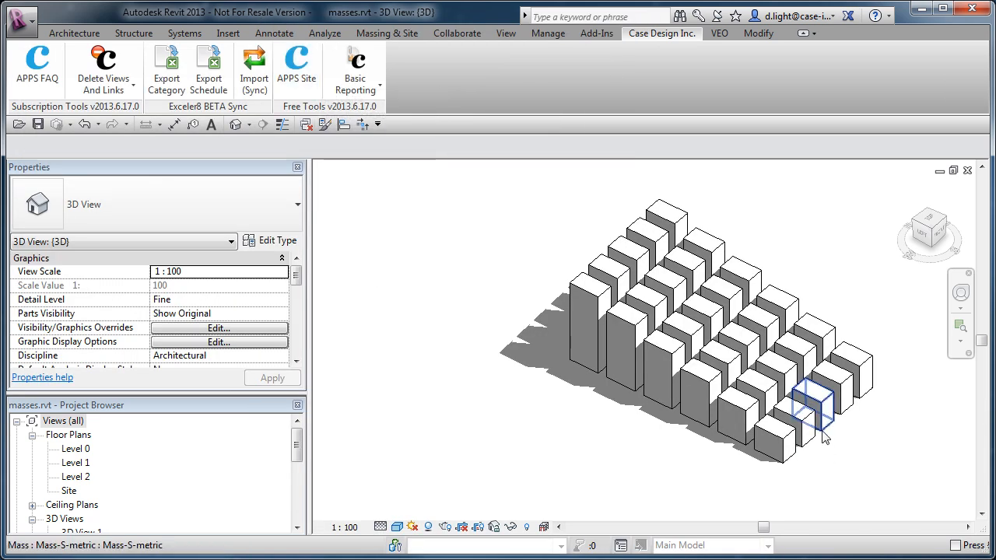
# Orbit around the synced masses and open the 3D View 1 perspective to examine their heights
pyautogui.moveTo(855, 466); pyautogui.dragTo(814, 442)
pyautogui.moveTo(296, 440)
pyautogui.mouseDown()
pyautogui.moveTo(304, 453)
pyautogui.moveTo(306, 445)
pyautogui.mouseUp()
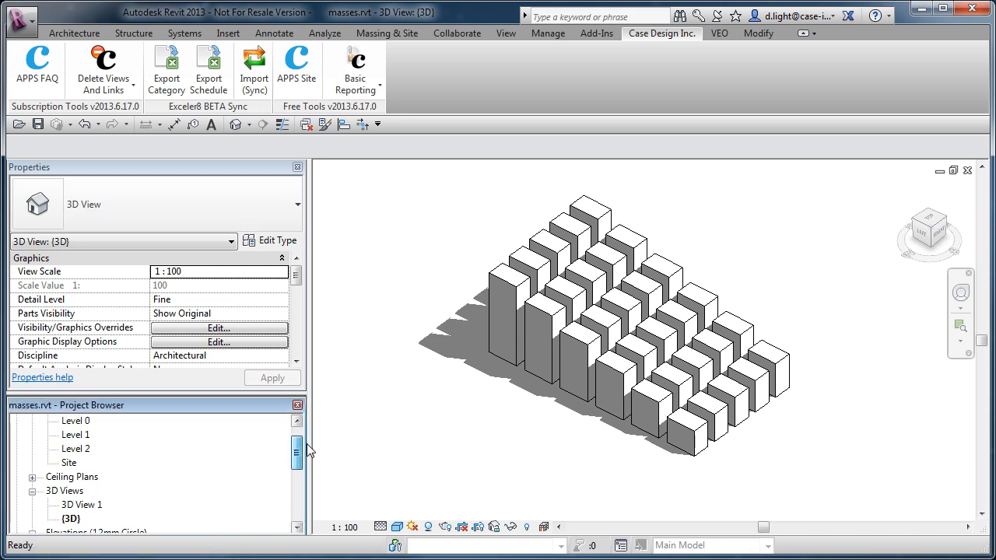
pyautogui.doubleClick(82, 504)
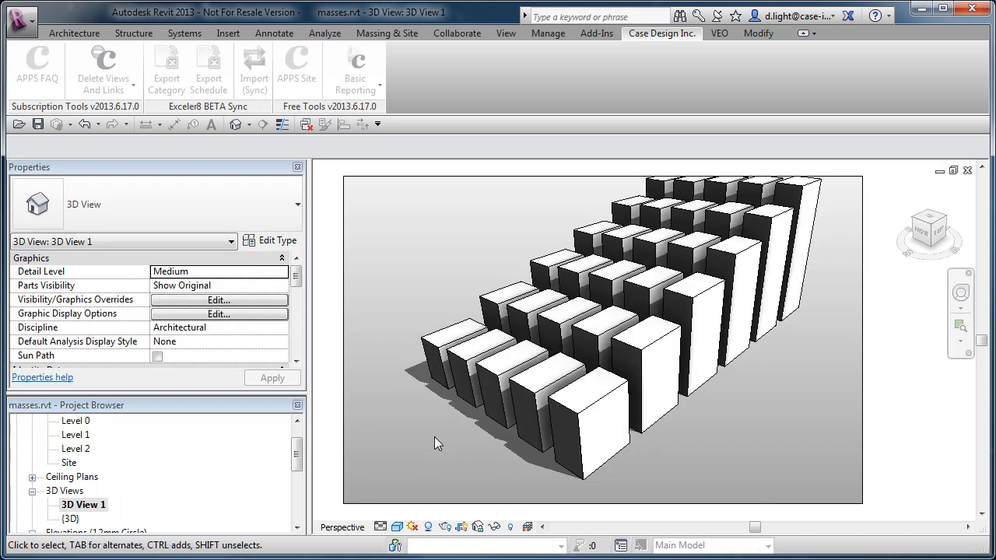
pyautogui.moveTo(776, 388); pyautogui.dragTo(776, 392)
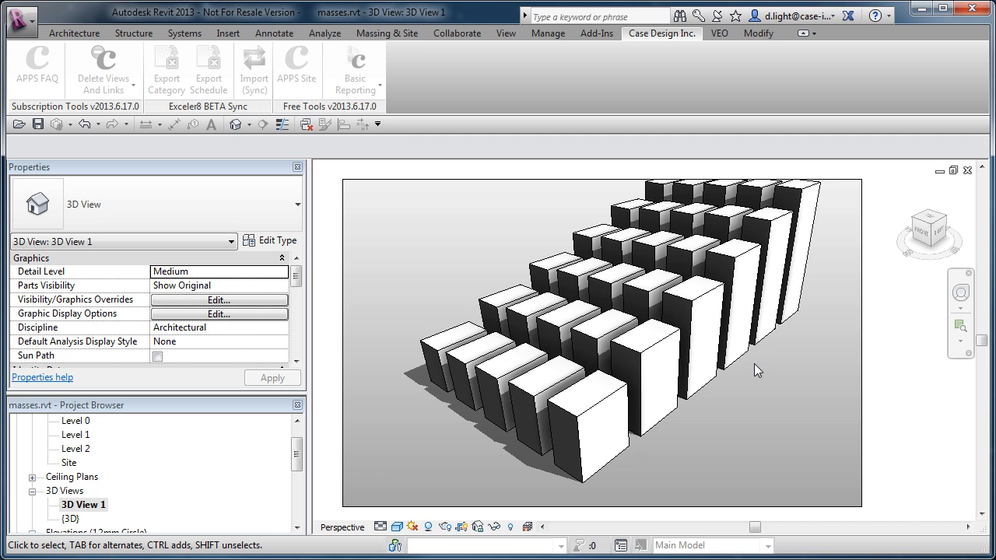